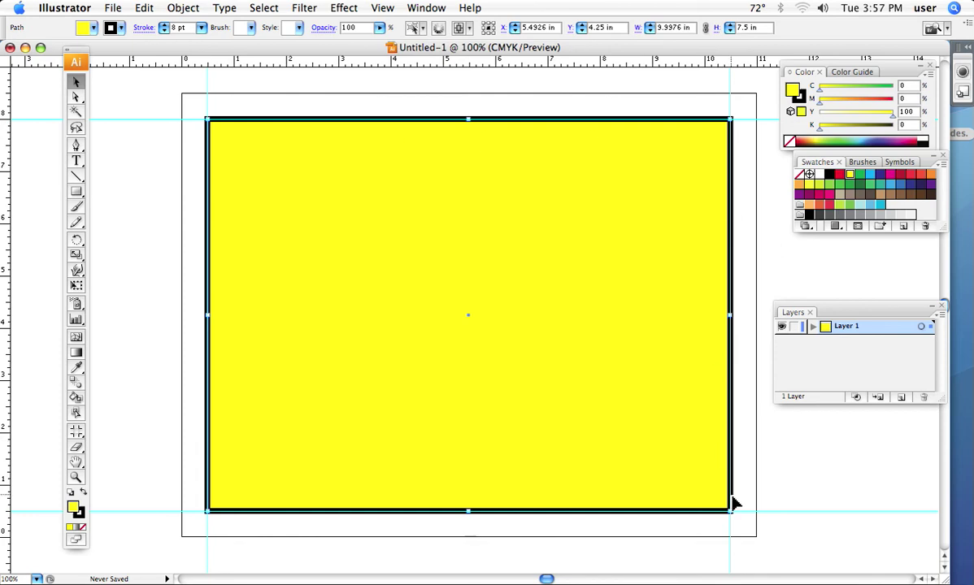
Deselect the bordered yellow rectangle and hide the guides
click(809, 480)
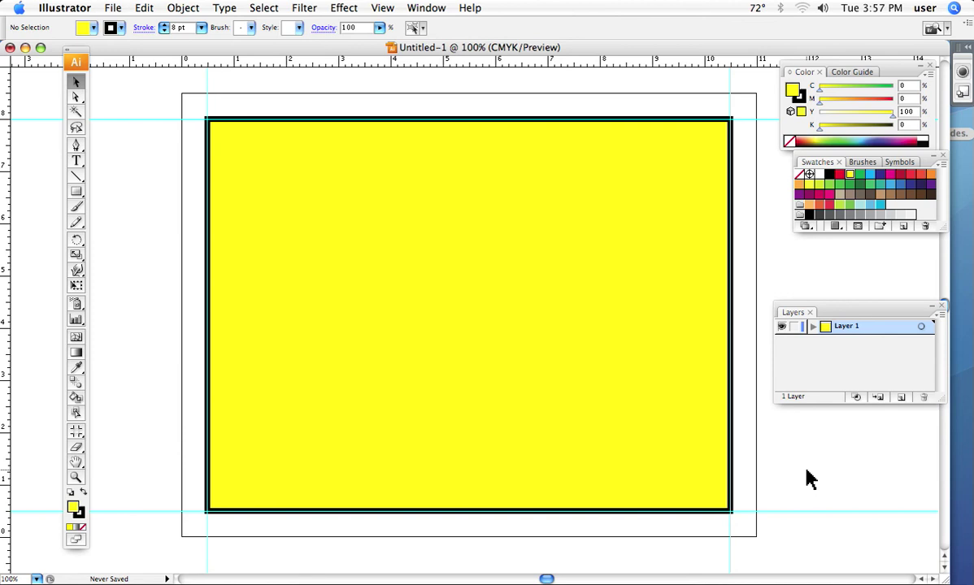
key(super+semicolon)
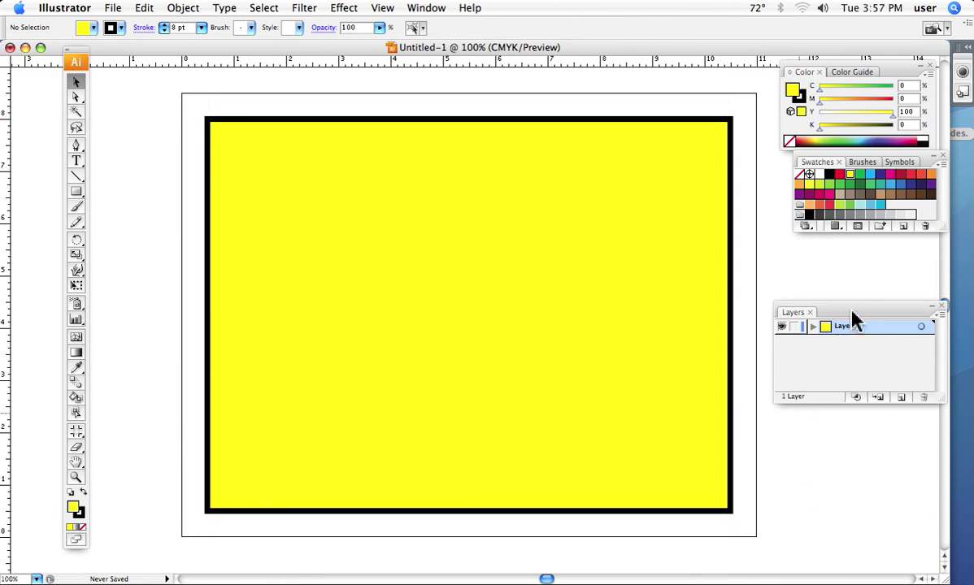
drag(848, 310, 477, 229)
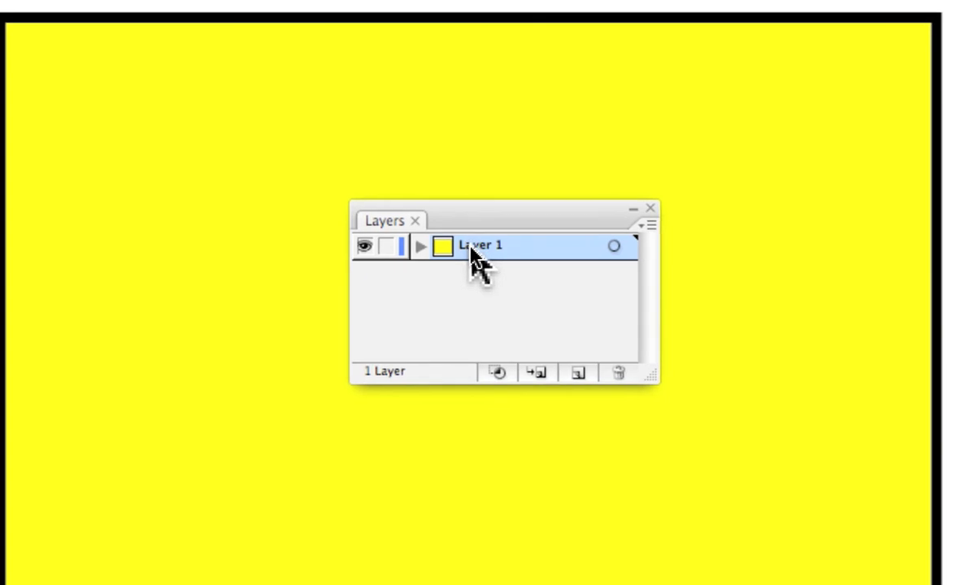
Rename Layer 1 to 'bckgrd'
double_click(473, 245)
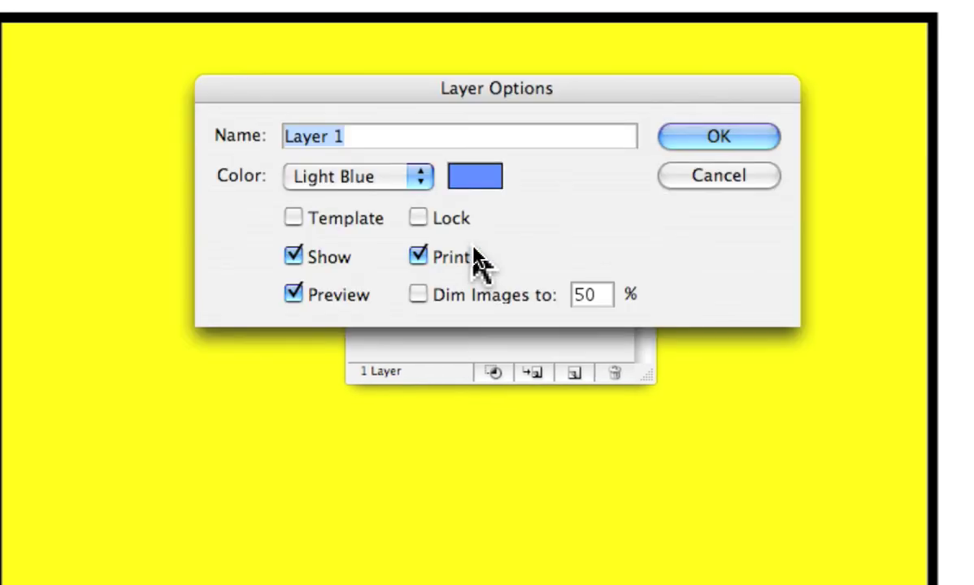
text(bckj)
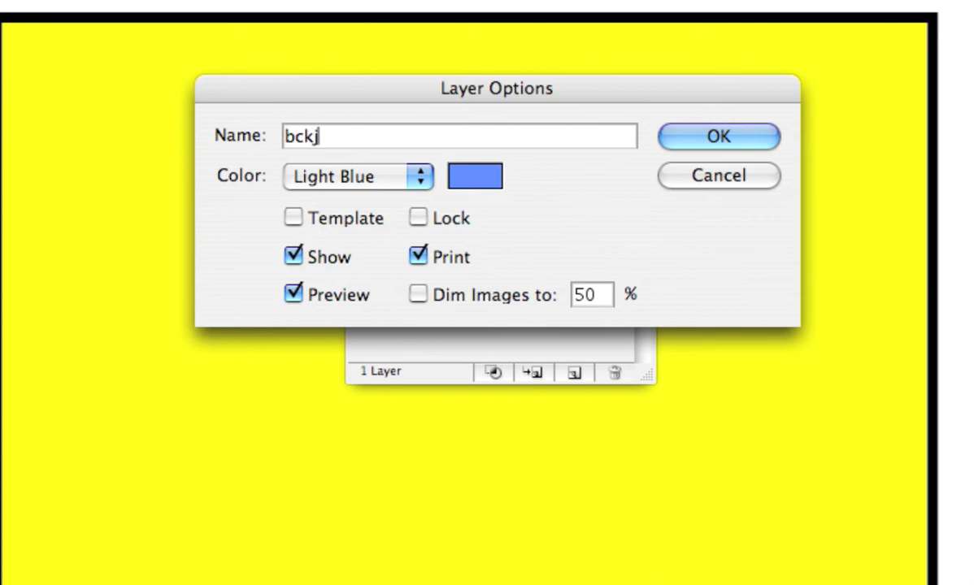
key(BackSpace)
text(grd)
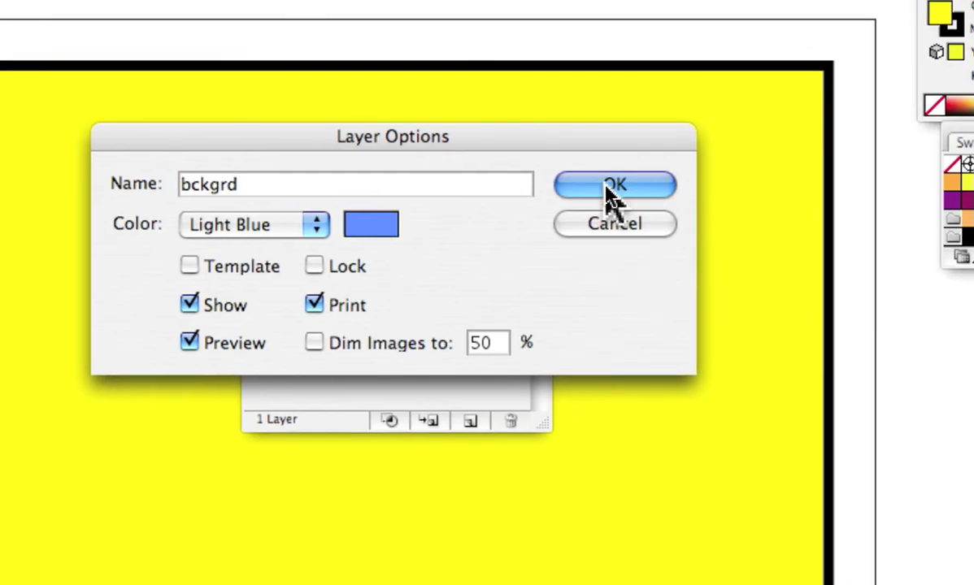
click(610, 190)
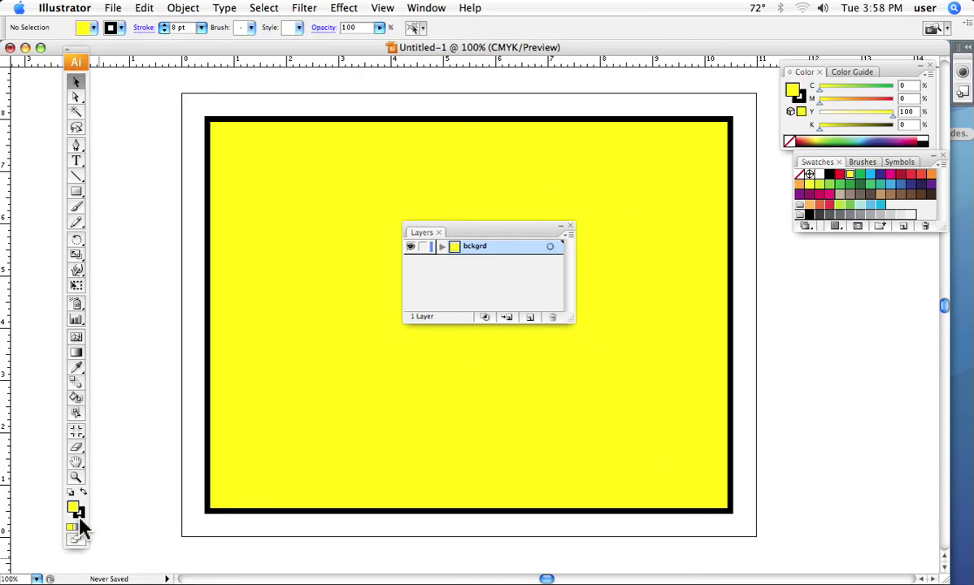
Set the yellow rectangle's stroke to None, removing its 8 pt black border
click(81, 515)
click(83, 526)
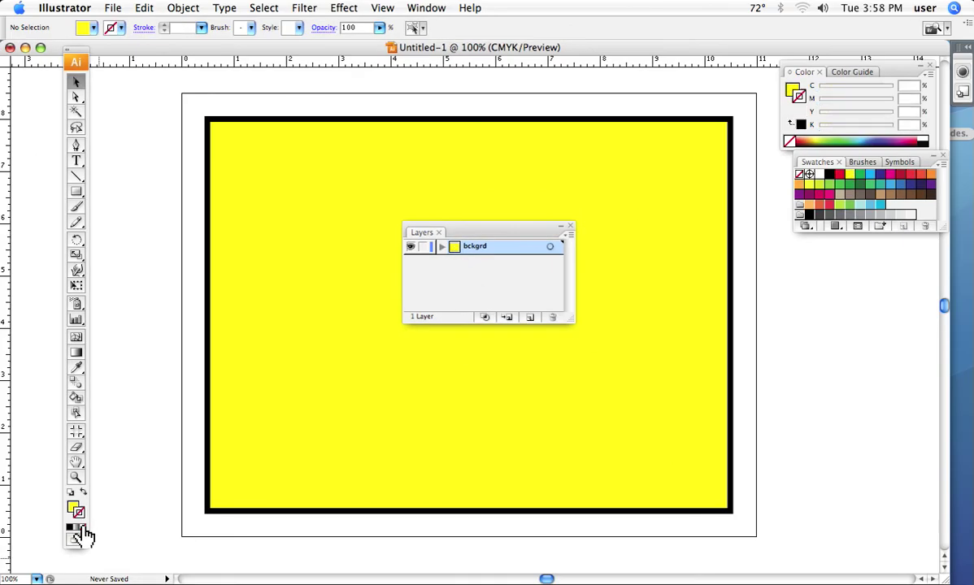
click(335, 328)
click(85, 527)
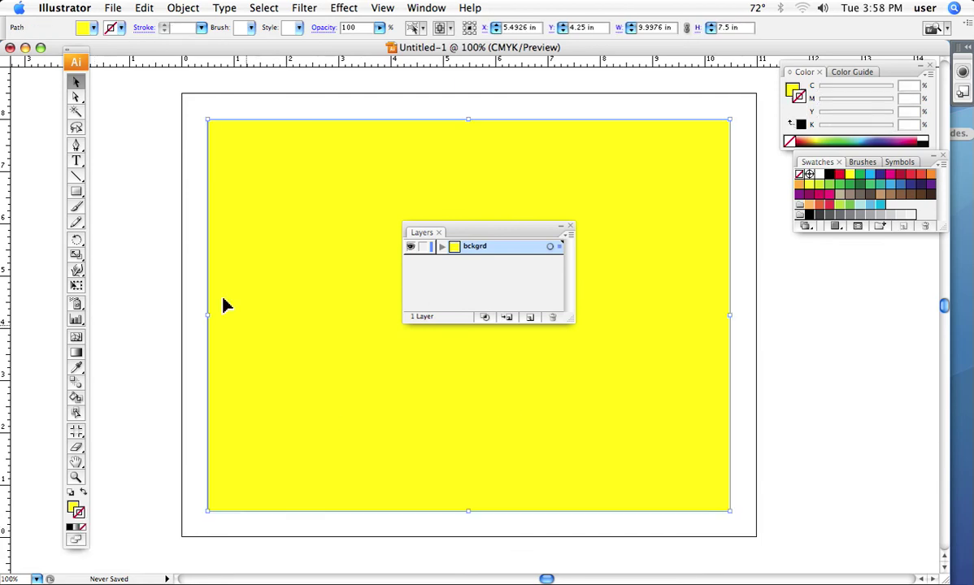
click(141, 188)
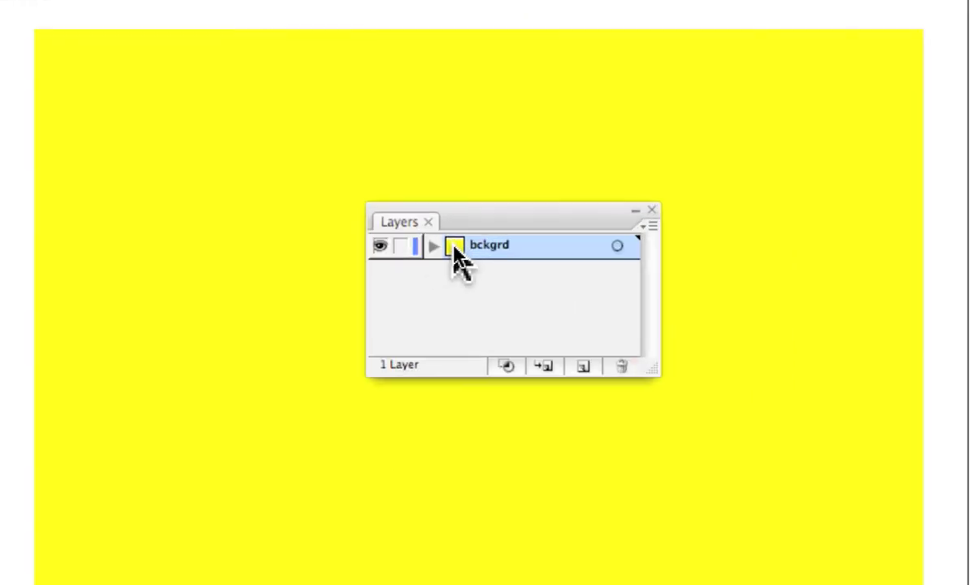
Duplicate the bckgrd layer and rename 'bckgrd copy' to 'border'
drag(455, 249, 589, 362)
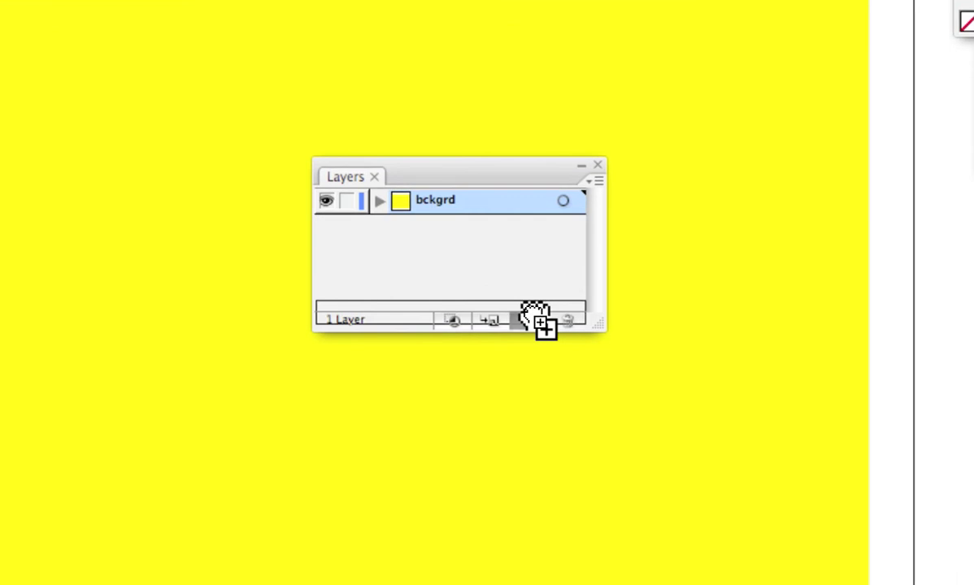
drag(533, 317, 533, 324)
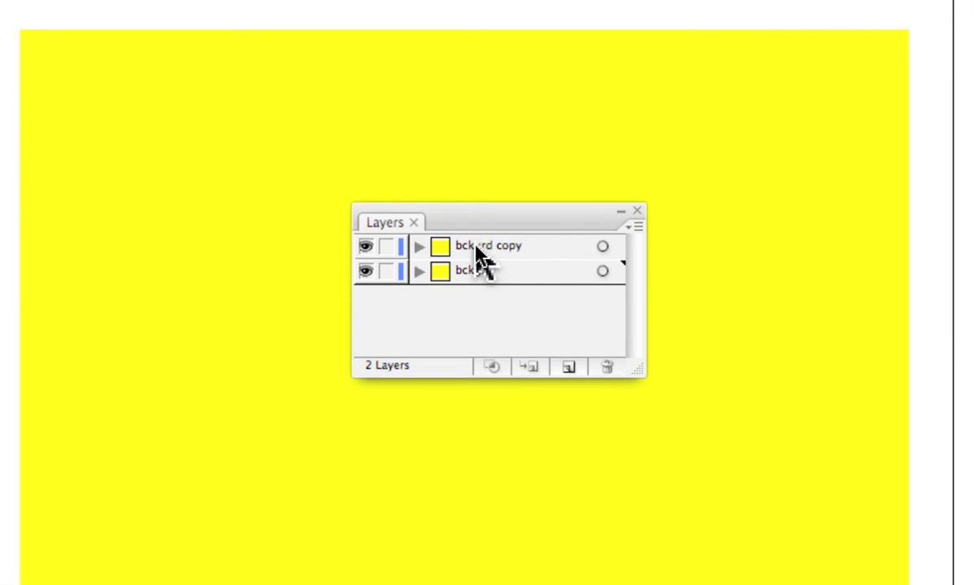
double_click(475, 246)
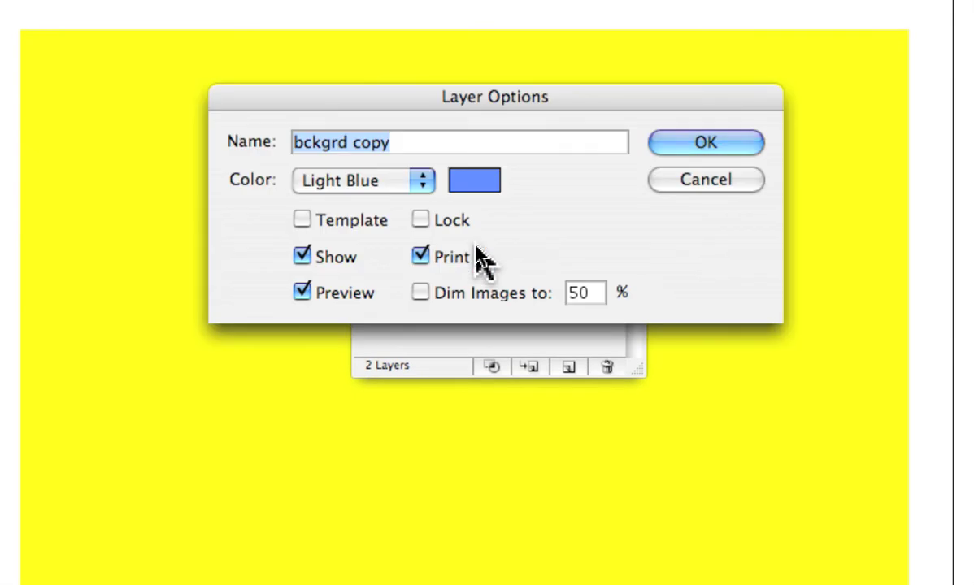
text(bord)
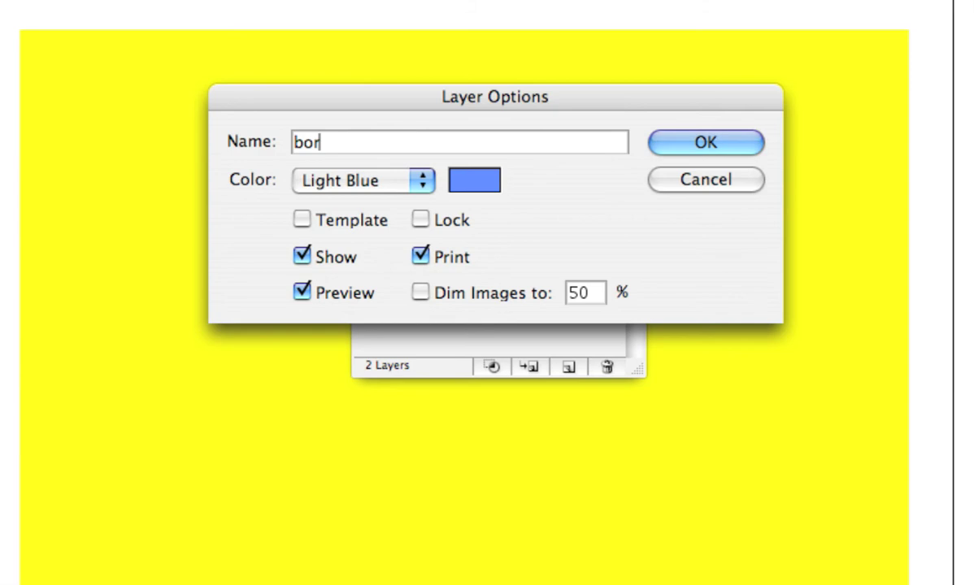
text(er)
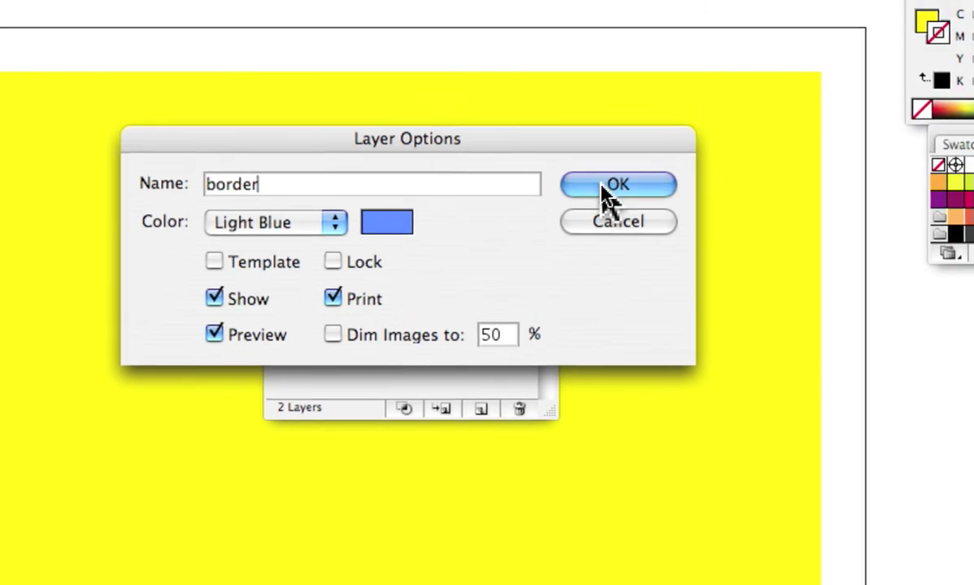
click(609, 187)
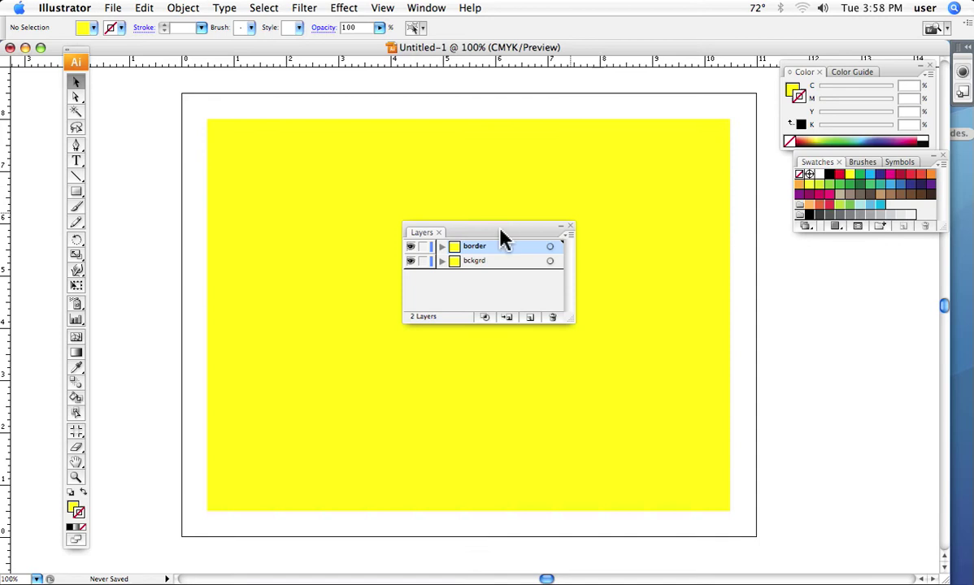
Hide the bckgrd layer and remove the yellow fill from the border layer's rectangle
click(411, 260)
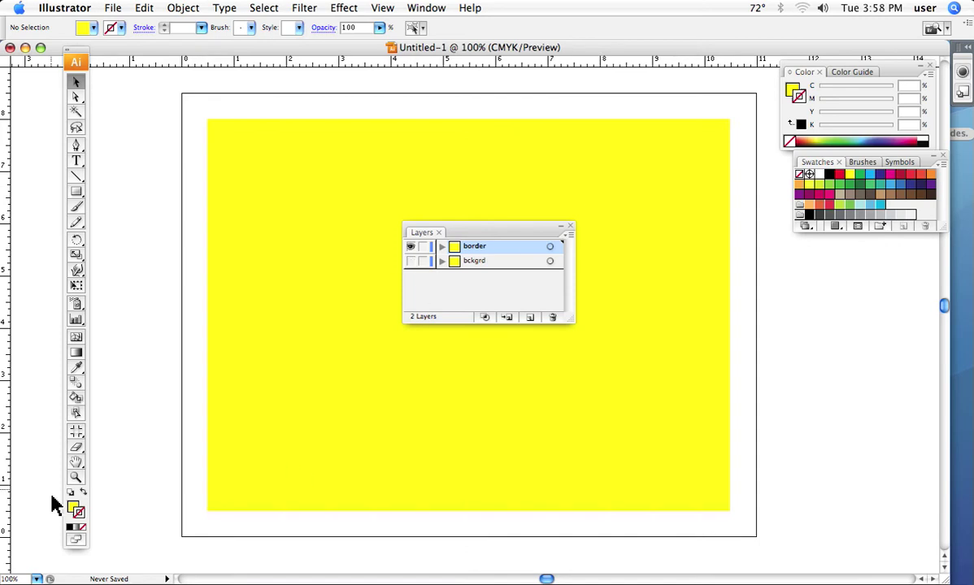
click(71, 527)
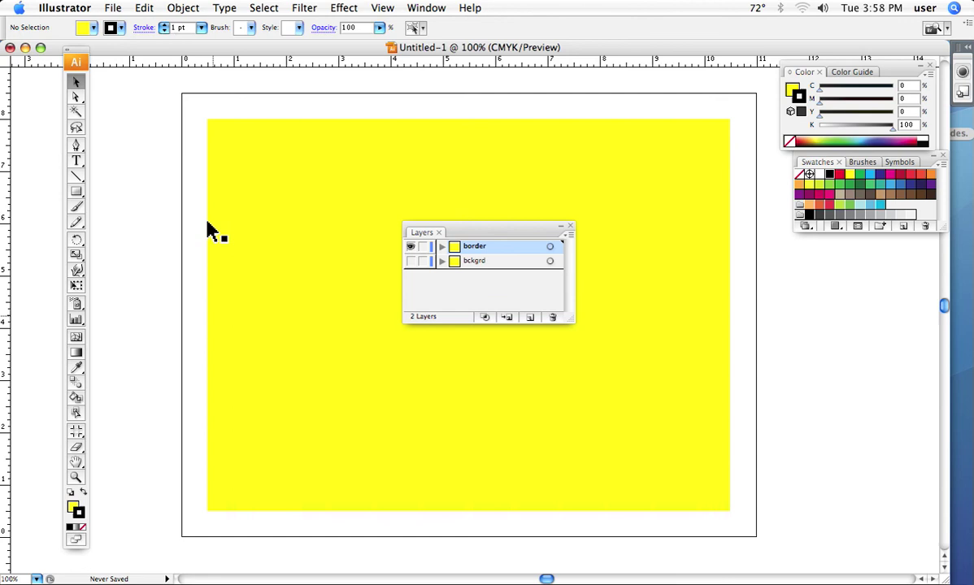
click(163, 24)
click(163, 24)
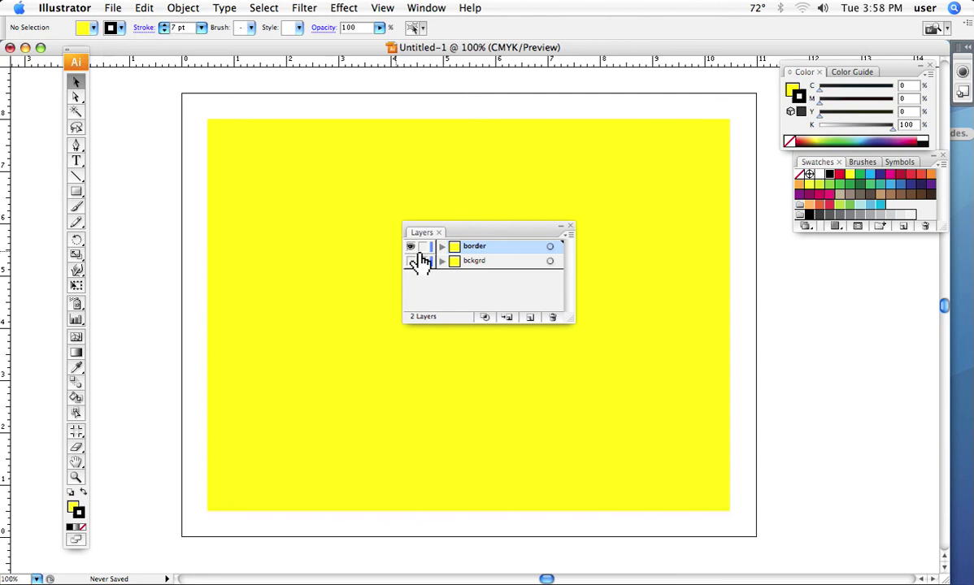
click(71, 507)
click(303, 437)
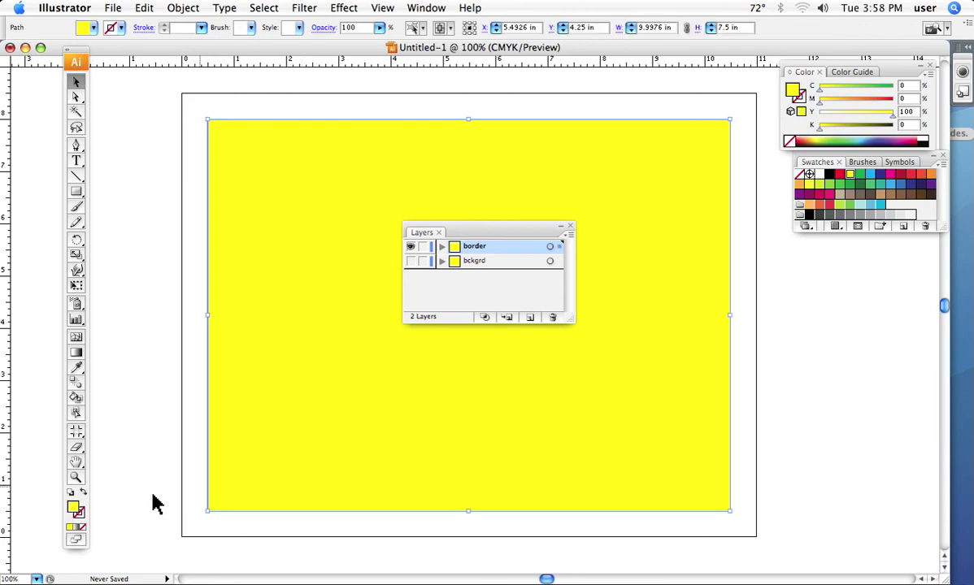
click(78, 514)
click(83, 529)
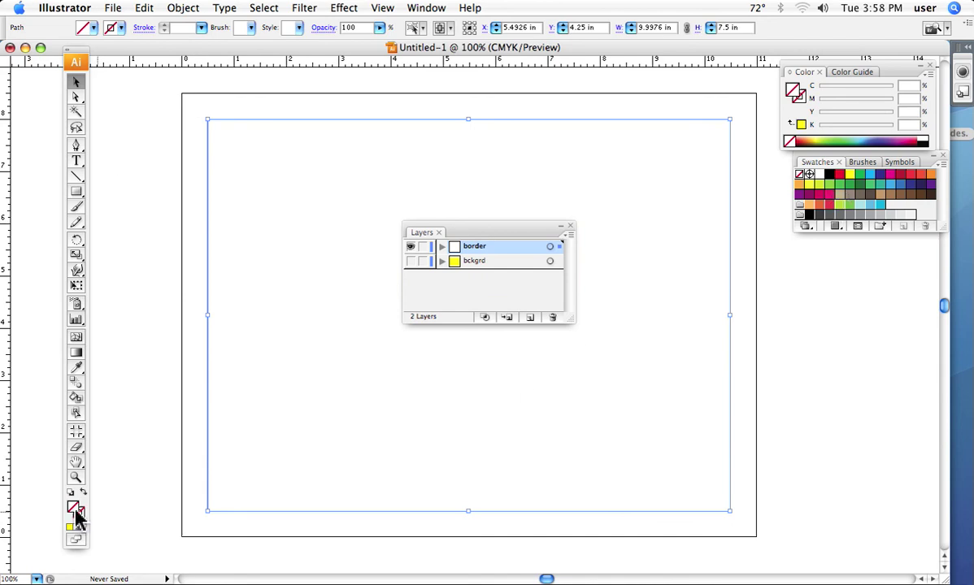
Give the border rectangle a 9 pt black stroke, then hide border and show bckgrd
click(78, 514)
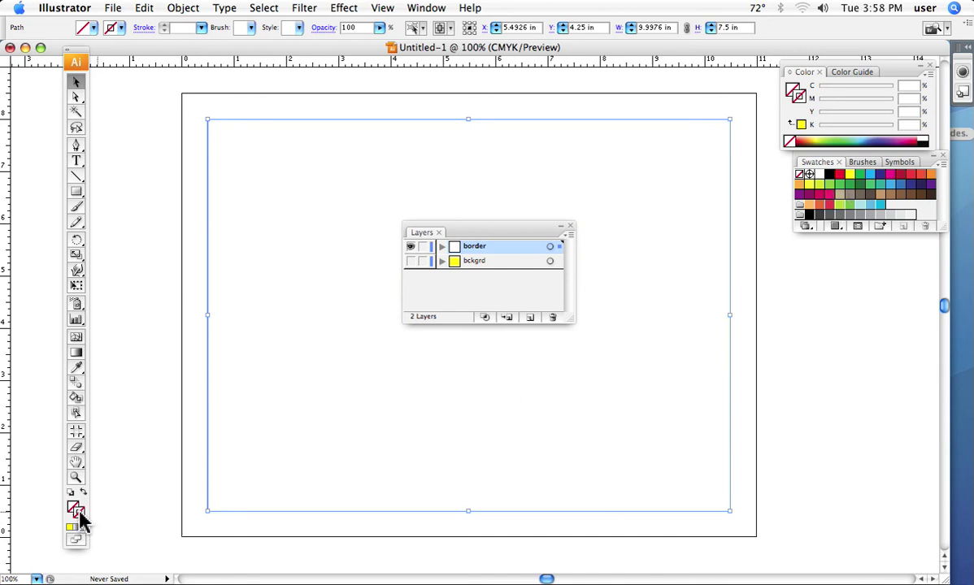
click(830, 174)
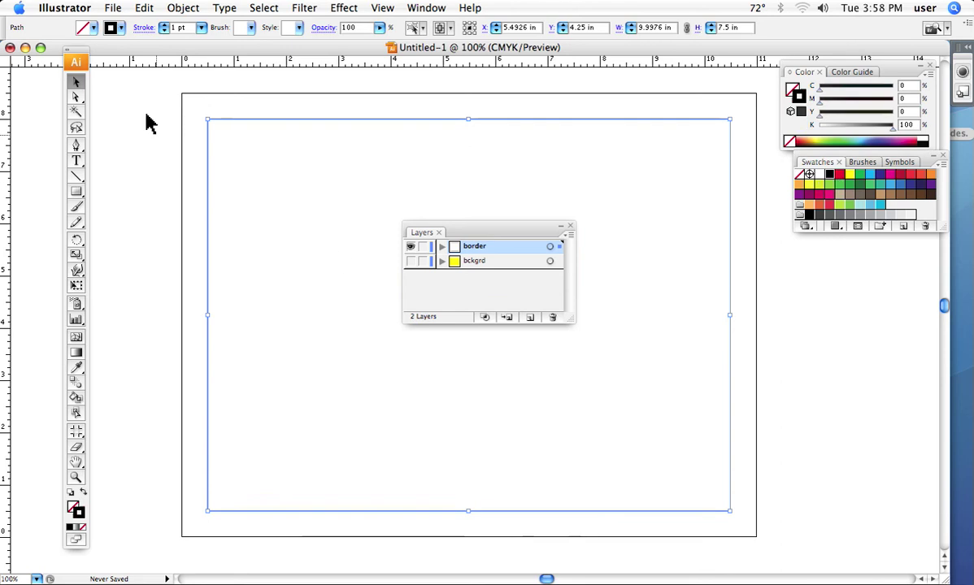
click(163, 24)
click(163, 25)
click(163, 25)
click(163, 25)
click(163, 25)
click(164, 24)
click(164, 24)
click(163, 25)
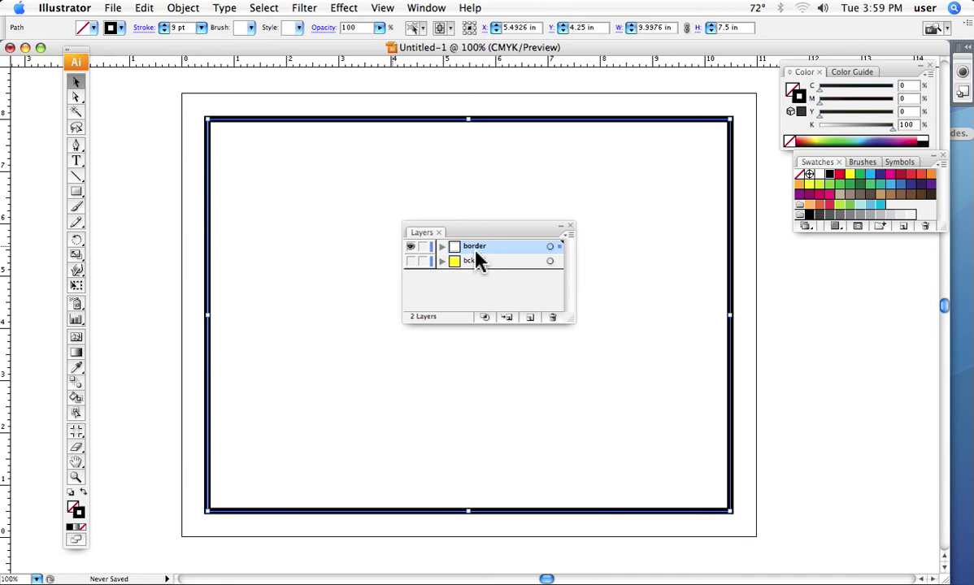
click(410, 246)
click(410, 261)
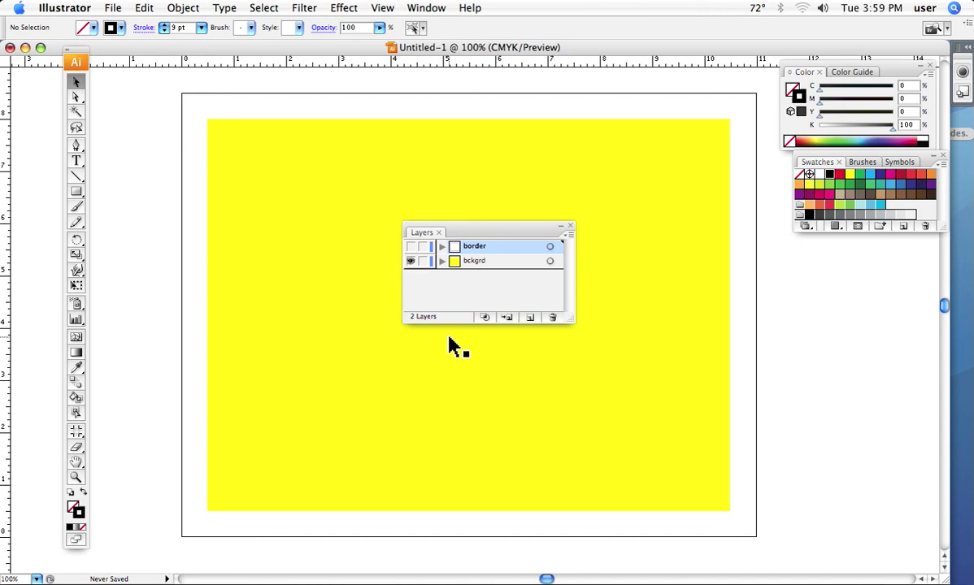
click(411, 246)
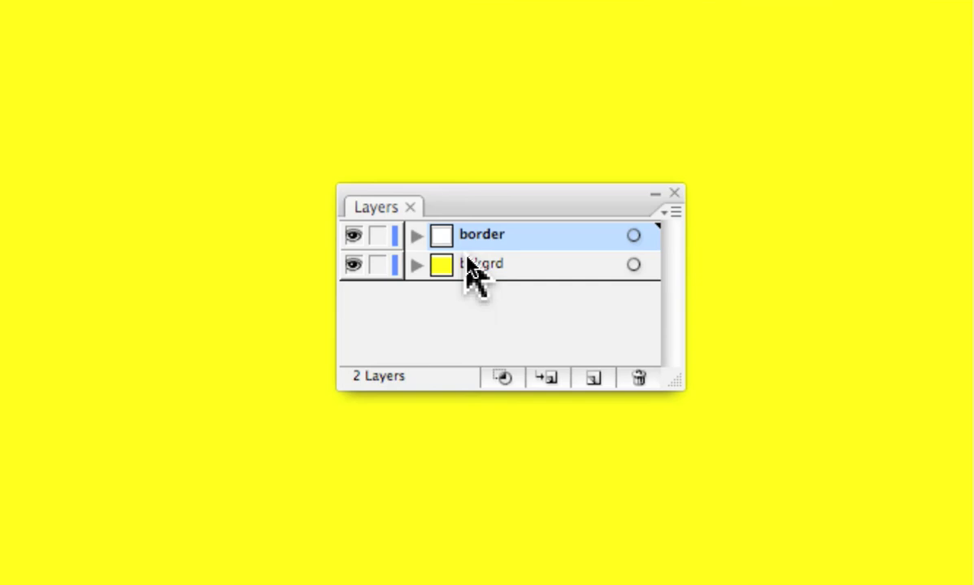
click(377, 235)
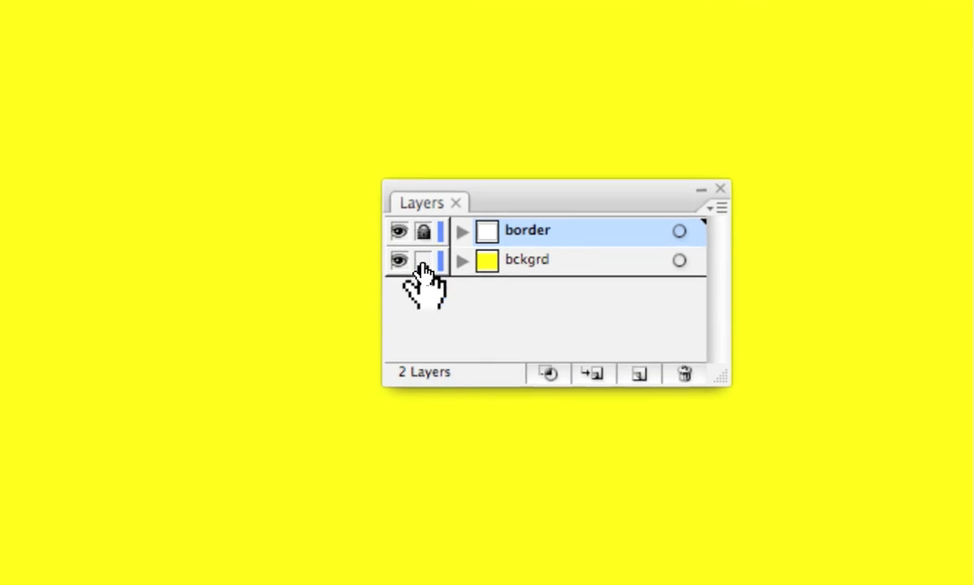
click(423, 261)
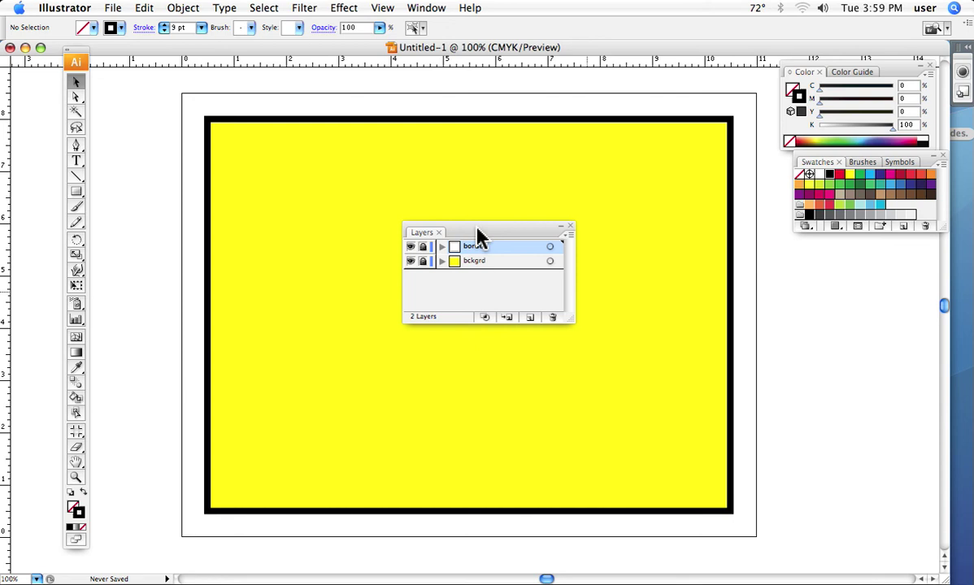
drag(478, 231, 837, 262)
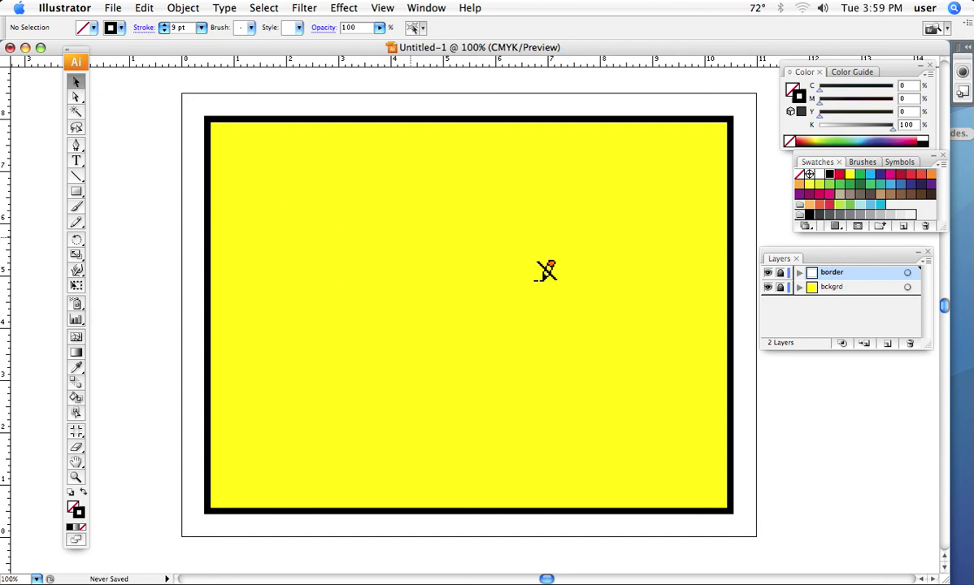
drag(780, 273, 780, 289)
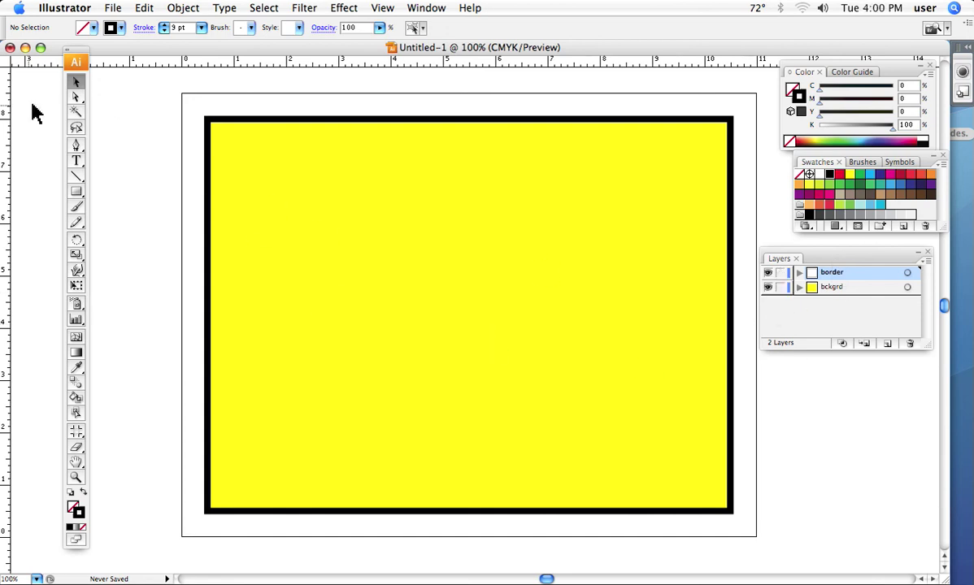
Resize the yellow rectangle to a 7.0532 × 2.5139 in top-left strip and hide the border layer
click(316, 213)
click(317, 213)
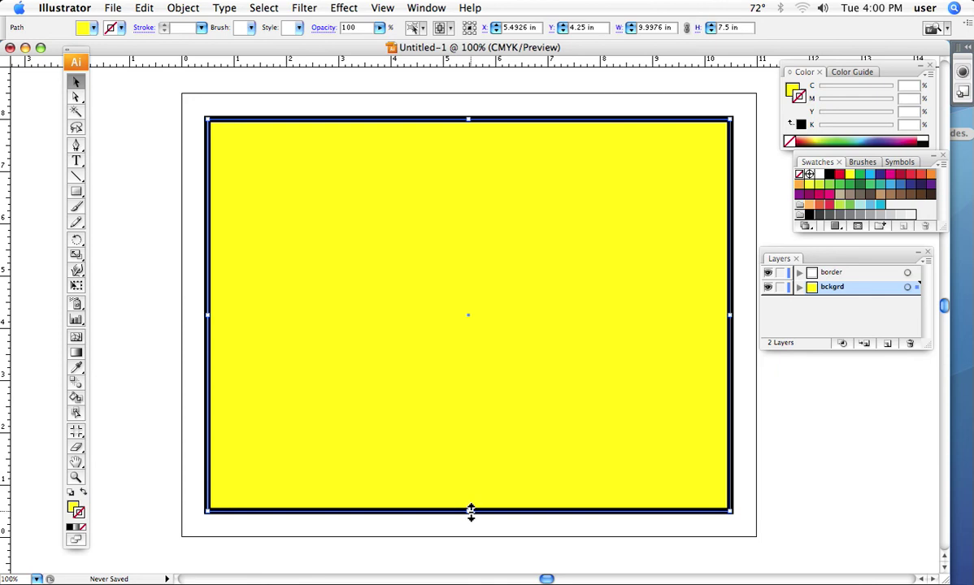
drag(468, 512, 447, 308)
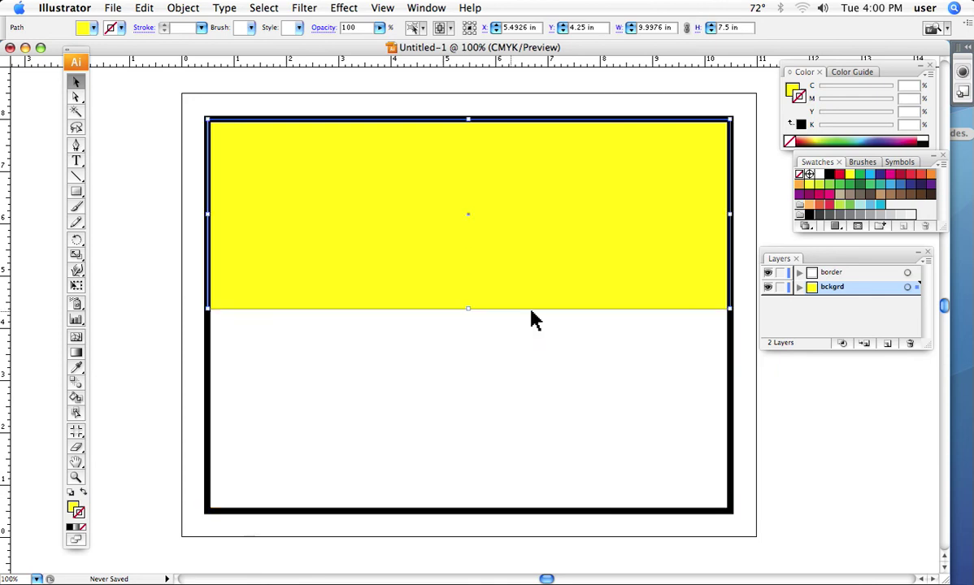
click(768, 273)
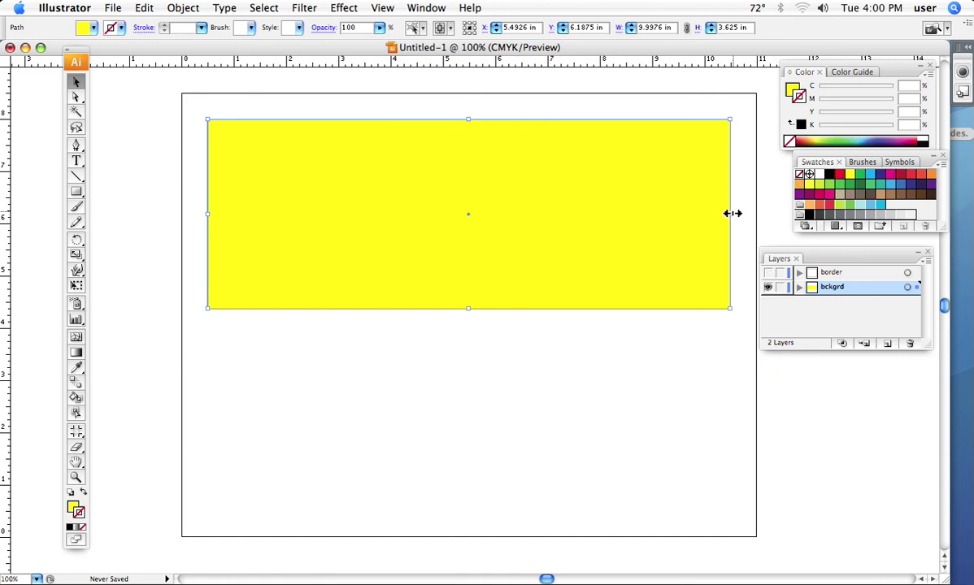
drag(729, 216, 576, 216)
drag(391, 308, 390, 250)
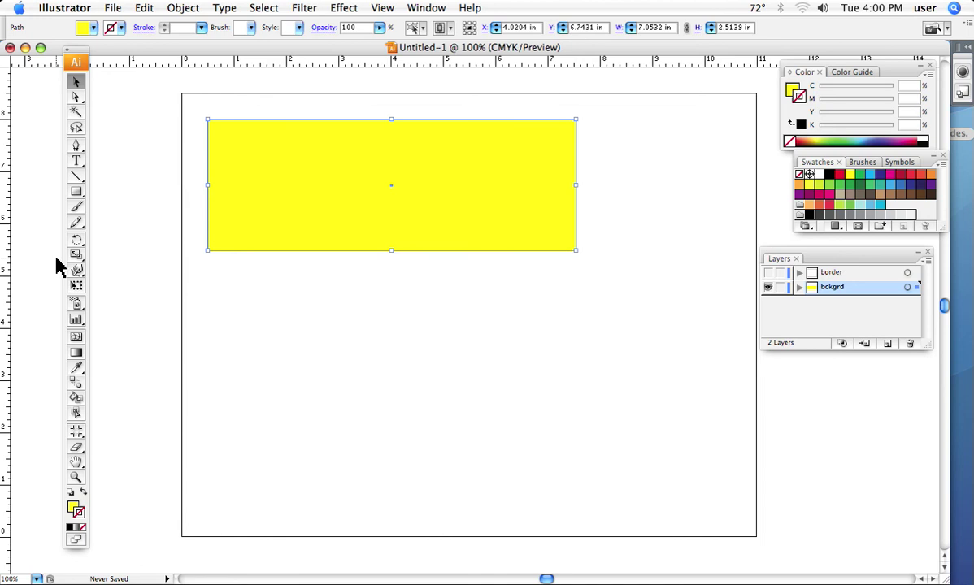
Draw a tall yellow ellipse and move it up to overlap the strip's bottom edge
click(75, 193)
drag(76, 193, 110, 225)
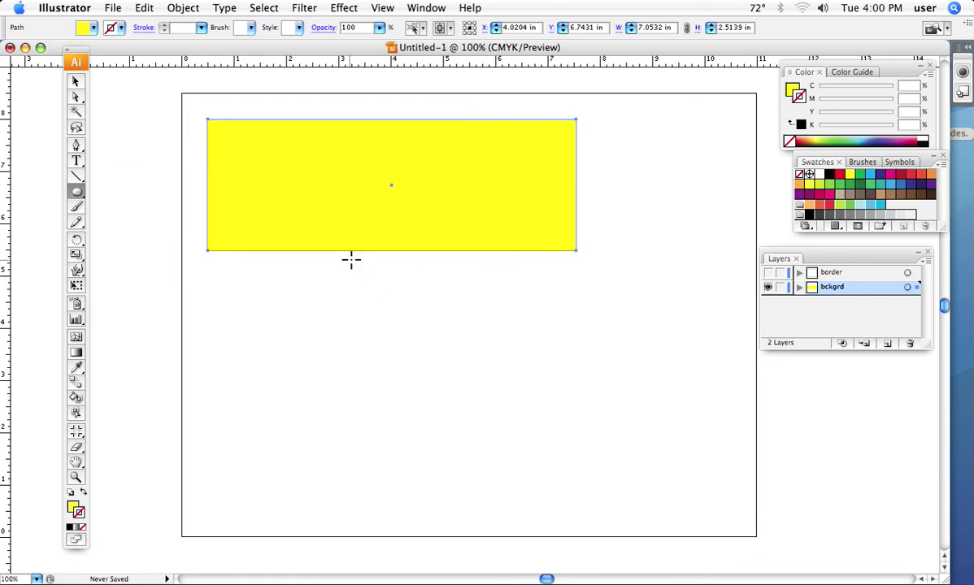
drag(351, 260, 496, 474)
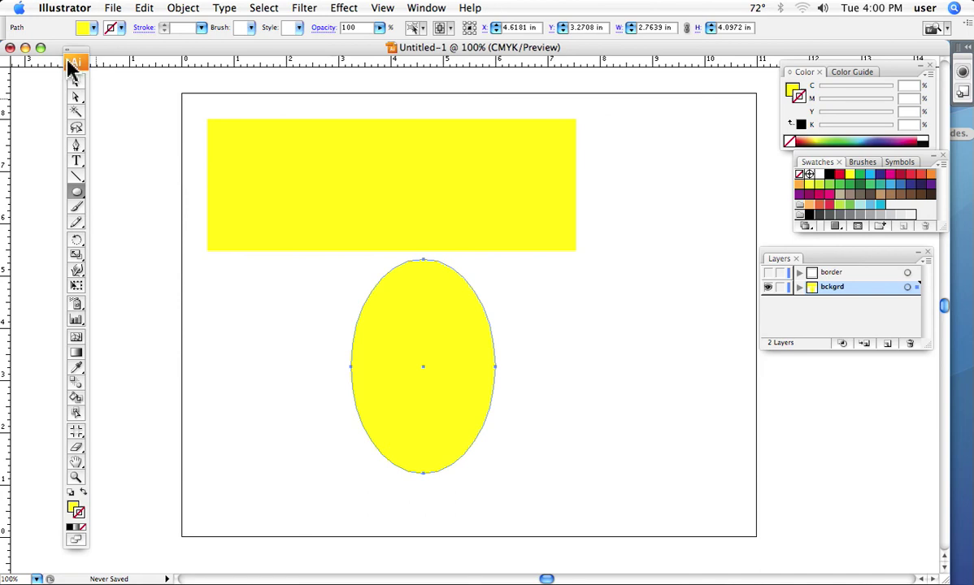
click(76, 81)
drag(406, 360, 372, 319)
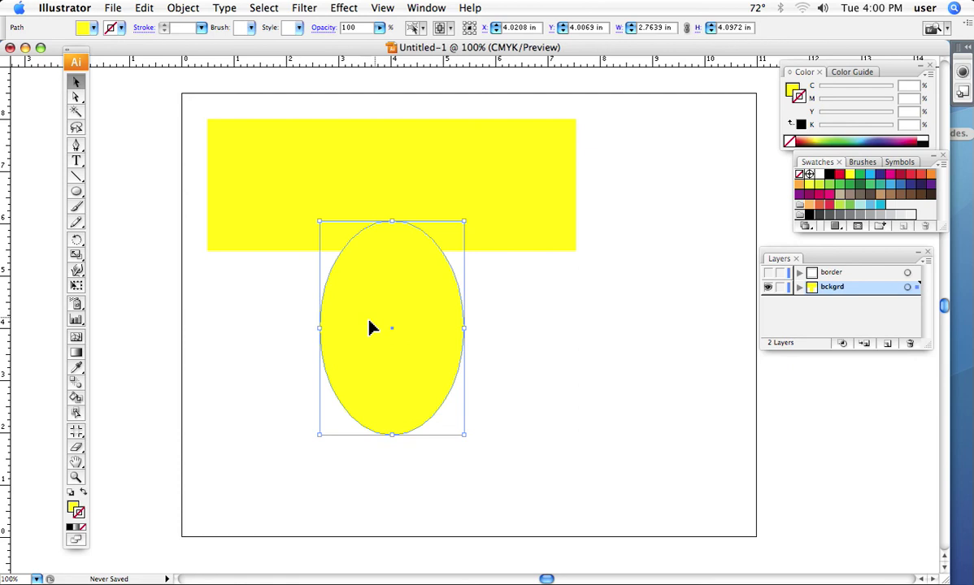
click(251, 325)
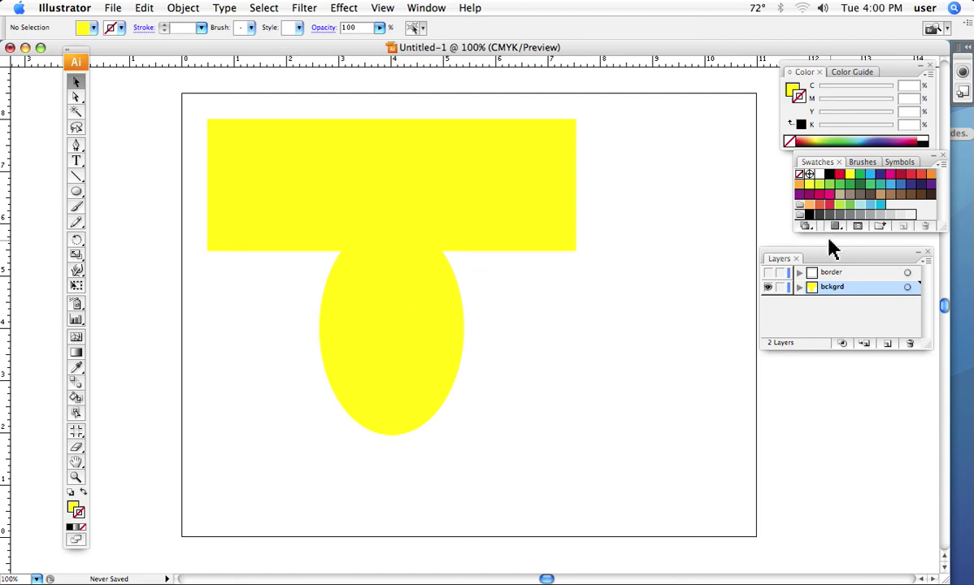
Set the Swatches panel to show only gradient swatches
click(805, 228)
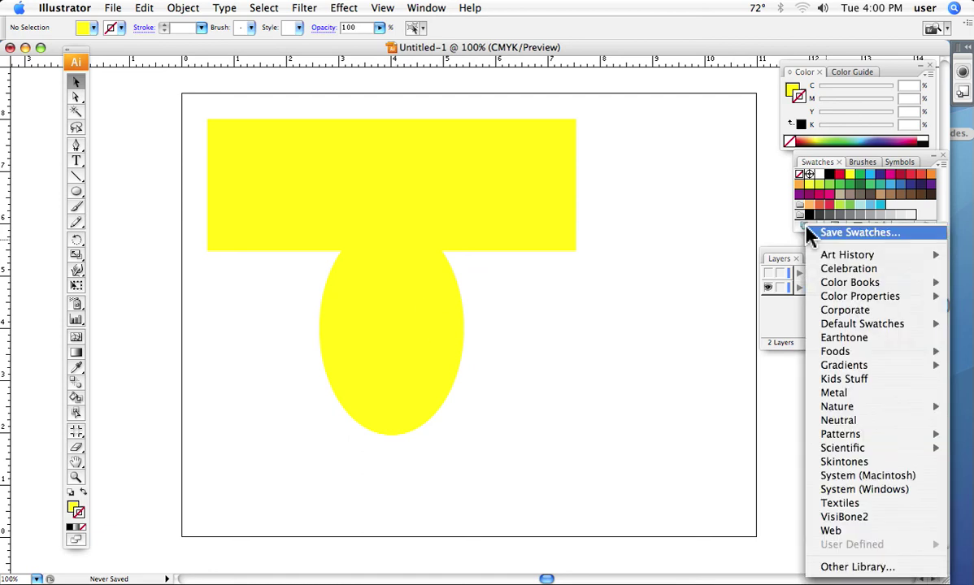
click(792, 236)
click(840, 230)
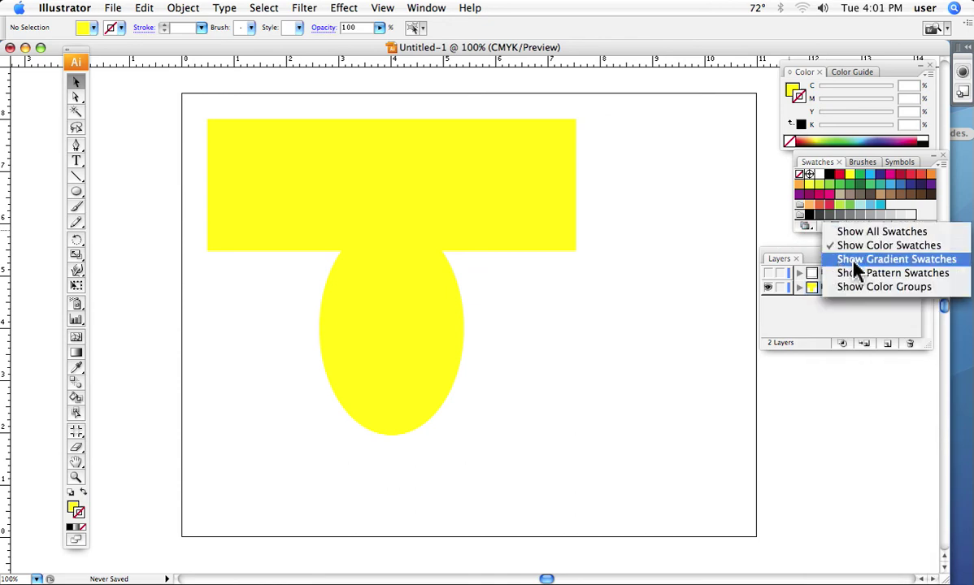
click(851, 258)
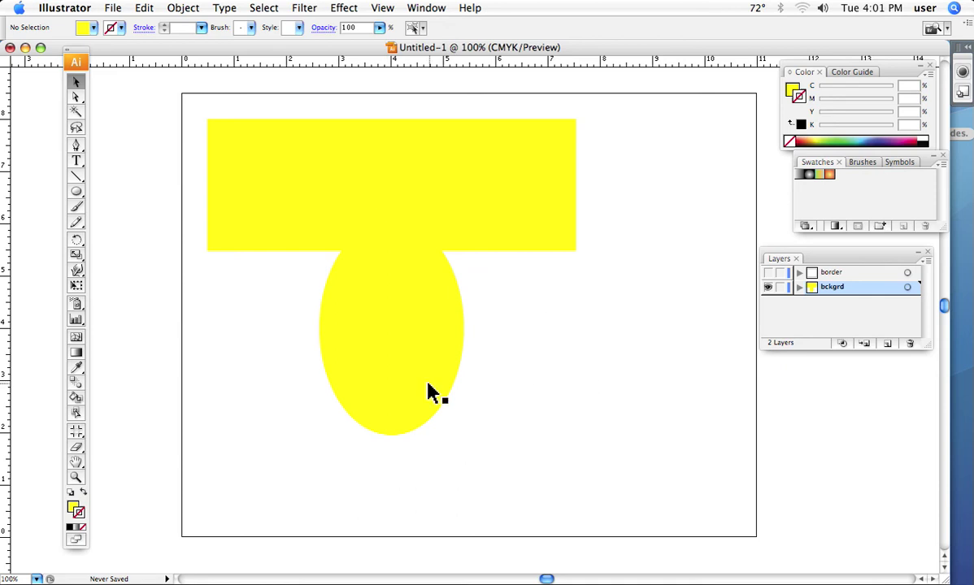
drag(499, 395, 108, 404)
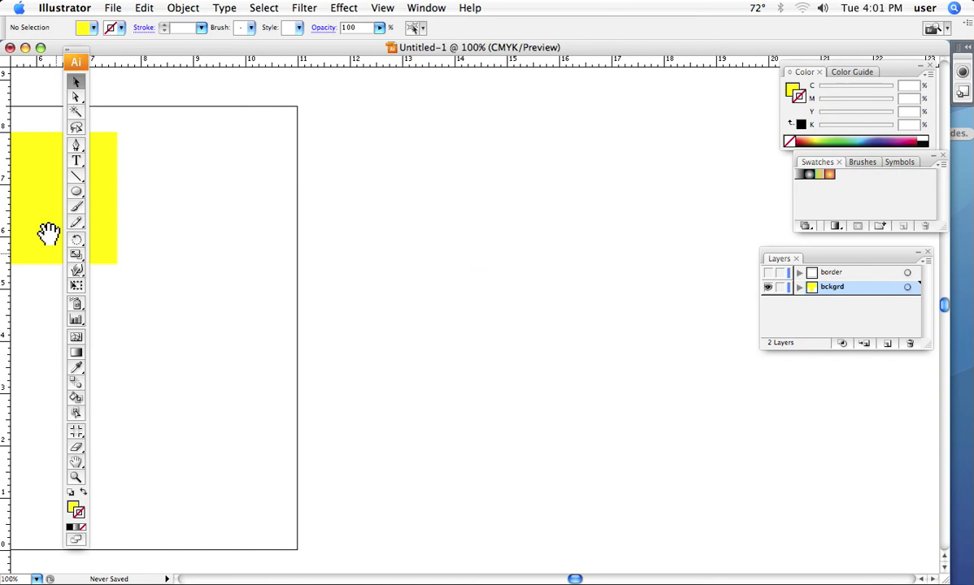
click(77, 147)
click(363, 192)
click(677, 186)
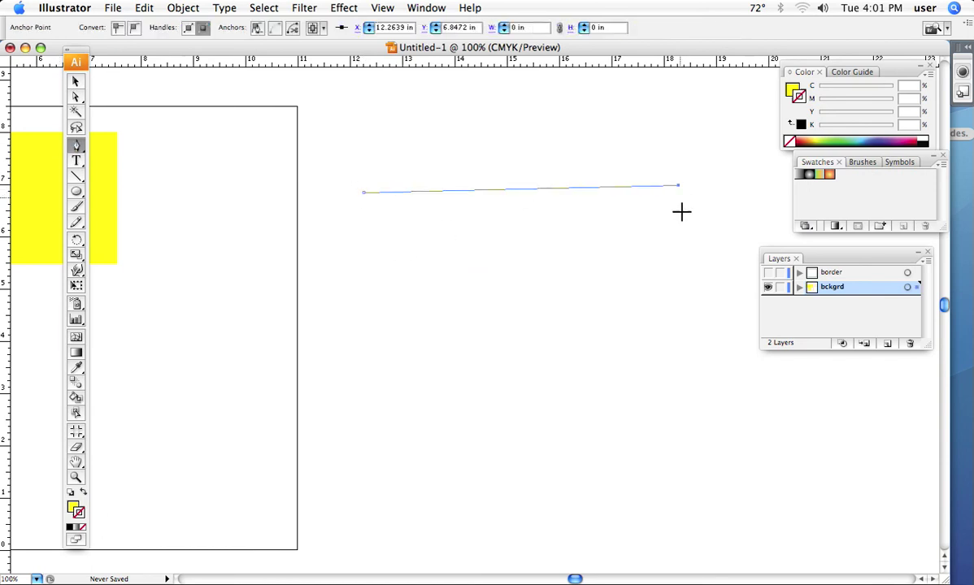
click(684, 333)
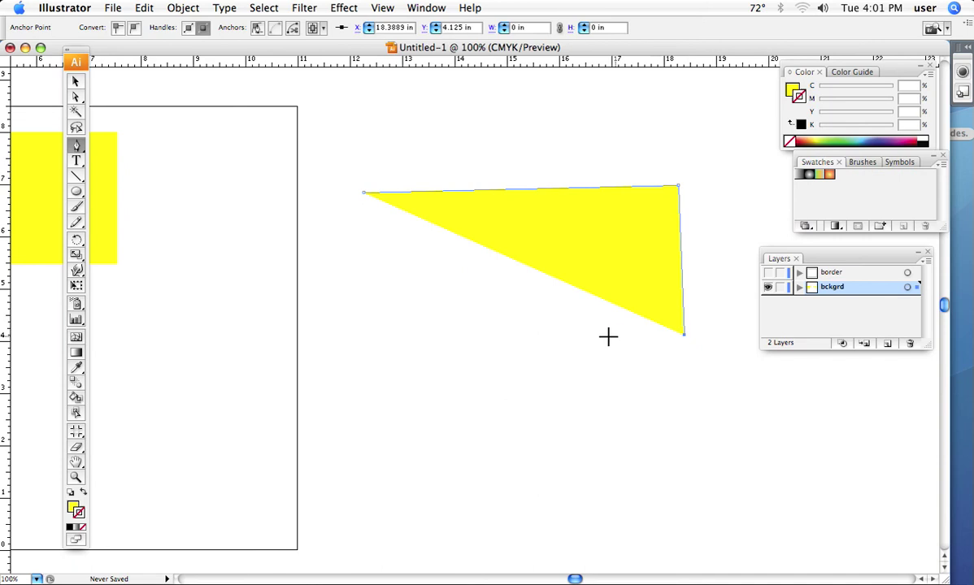
click(541, 332)
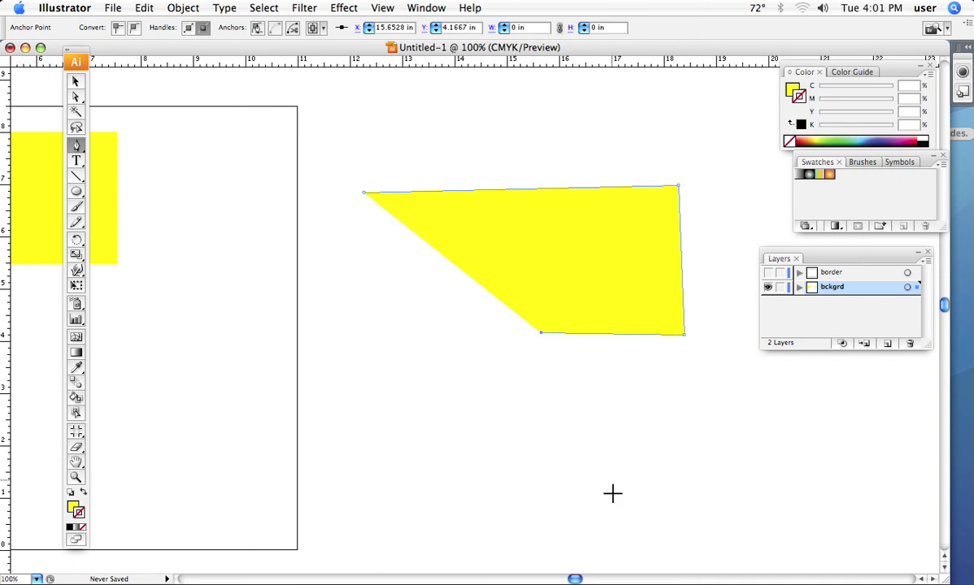
drag(508, 539, 382, 546)
drag(384, 395, 411, 335)
click(275, 339)
click(280, 194)
click(364, 193)
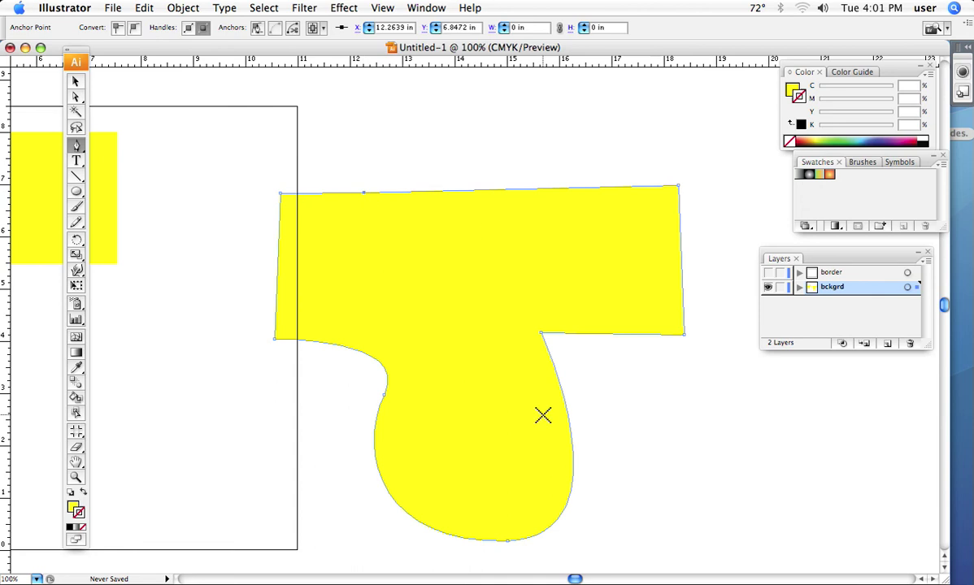
Delete the freshly drawn shape and bring the rectangle and ellipse back into view
key(Delete)
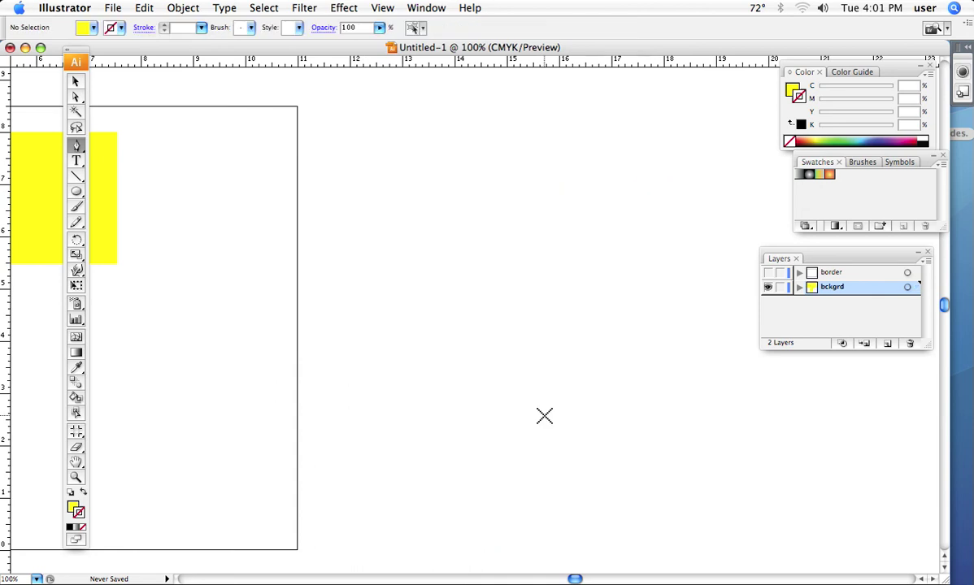
click(76, 82)
drag(197, 304, 729, 374)
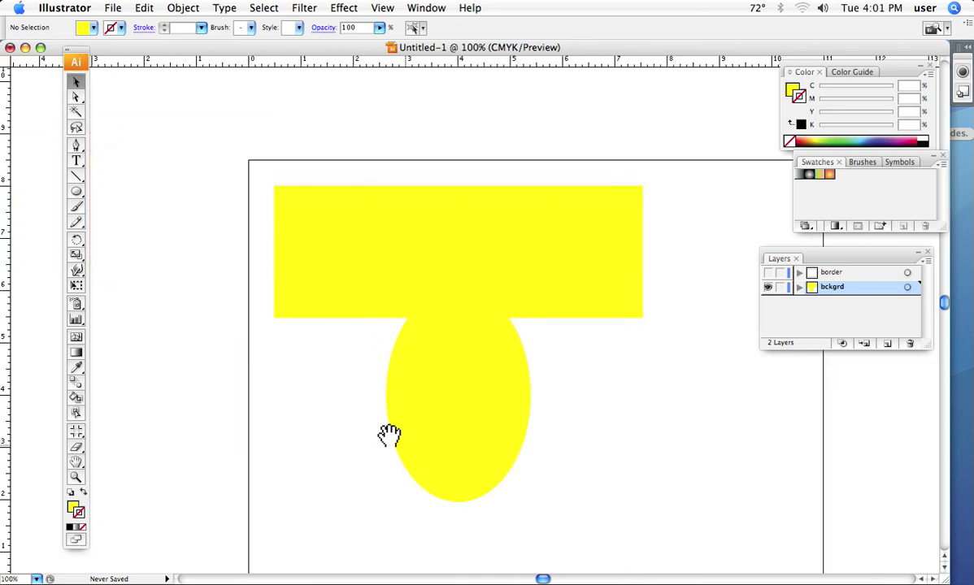
click(464, 410)
Fill the ellipse dark red with no stroke and colour the rectangle orange (M 30.98%, Y 100%)
click(465, 408)
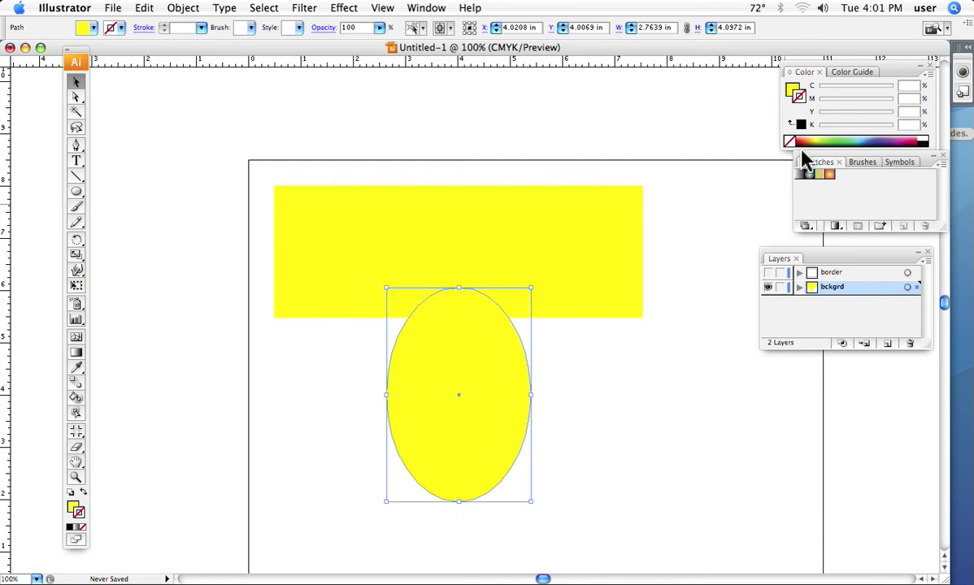
key(x)
click(803, 140)
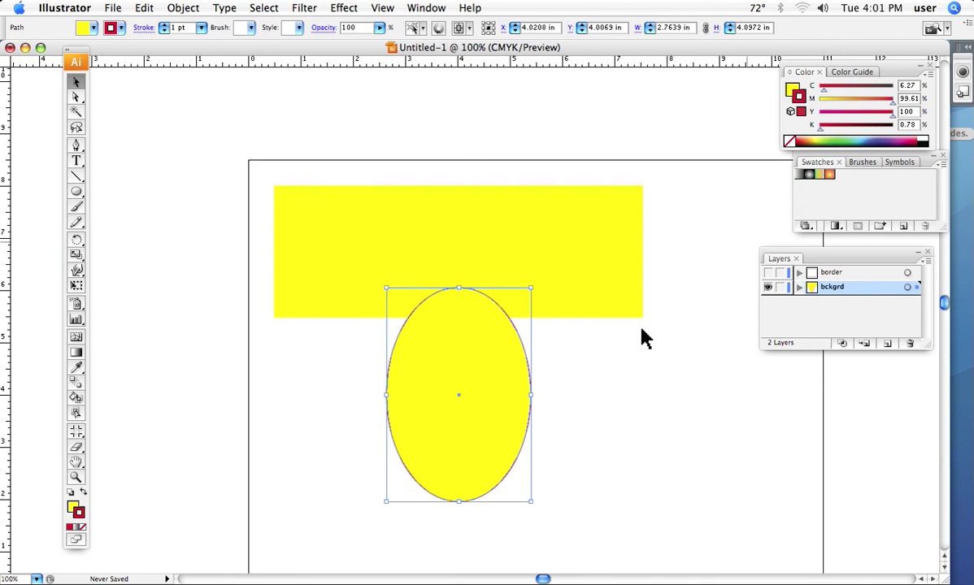
click(83, 527)
click(71, 504)
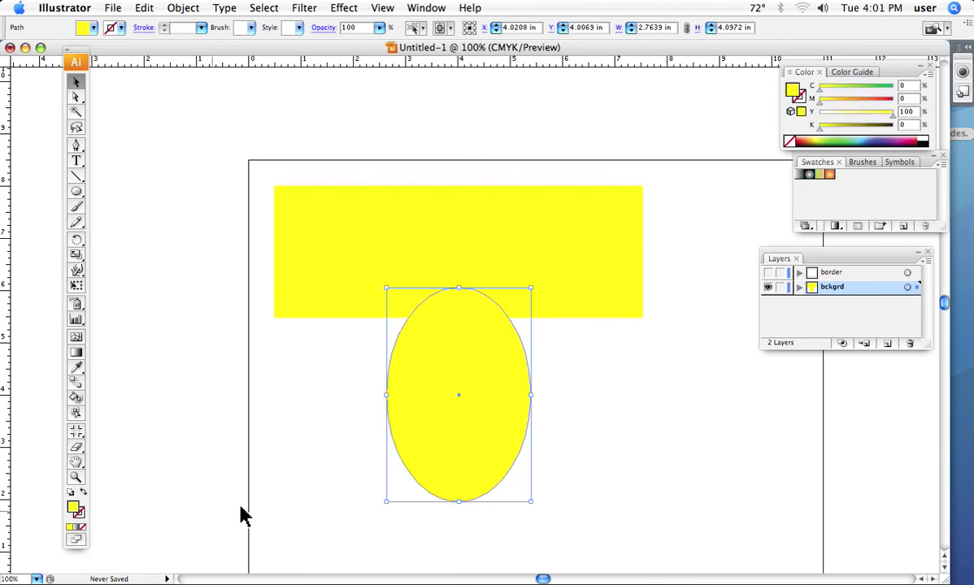
click(800, 144)
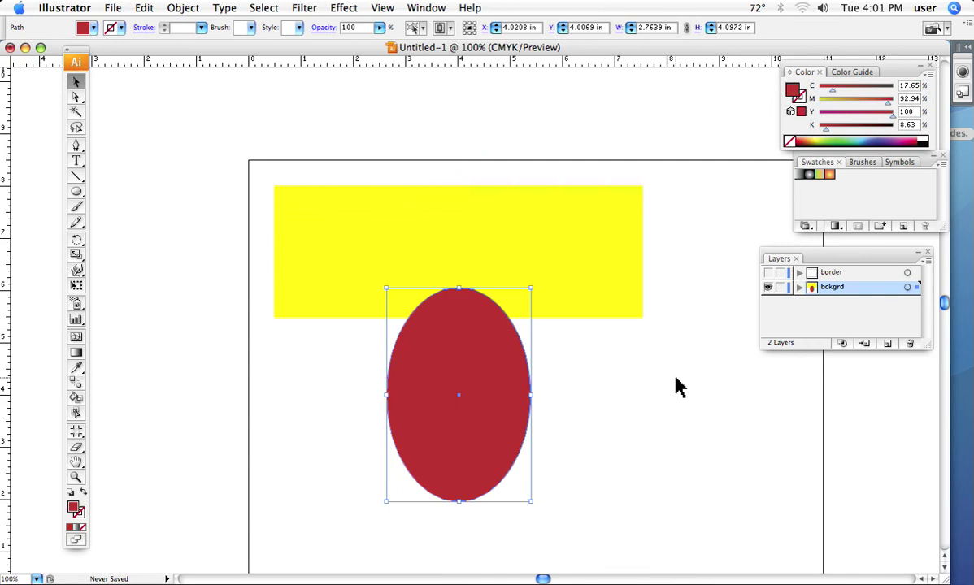
click(357, 254)
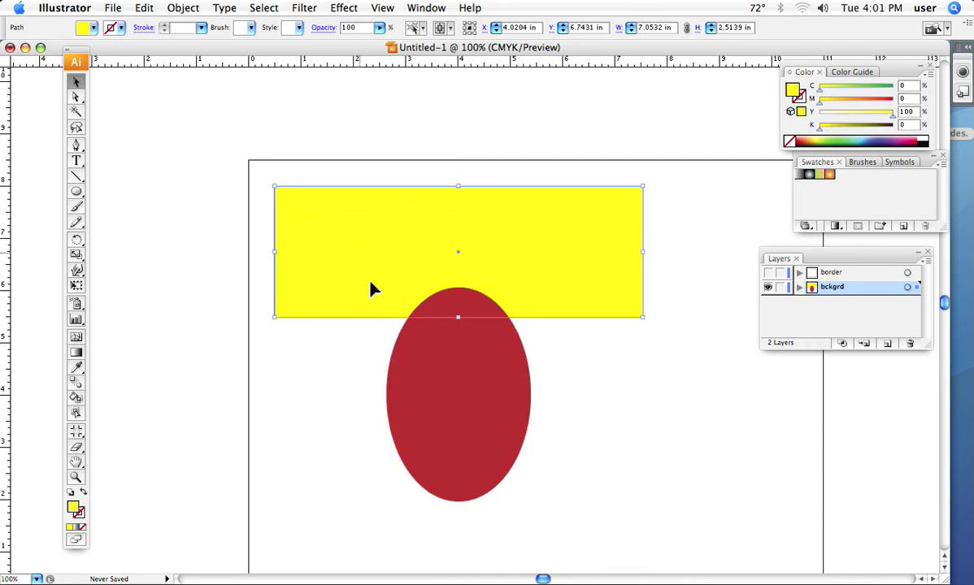
click(815, 141)
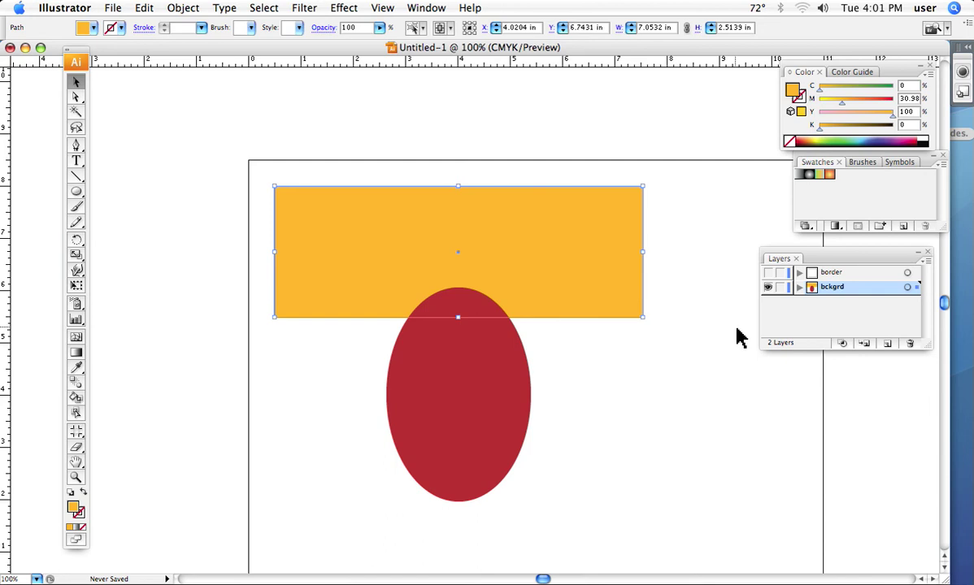
Open the Pathfinder panel and place it above the artwork
click(425, 8)
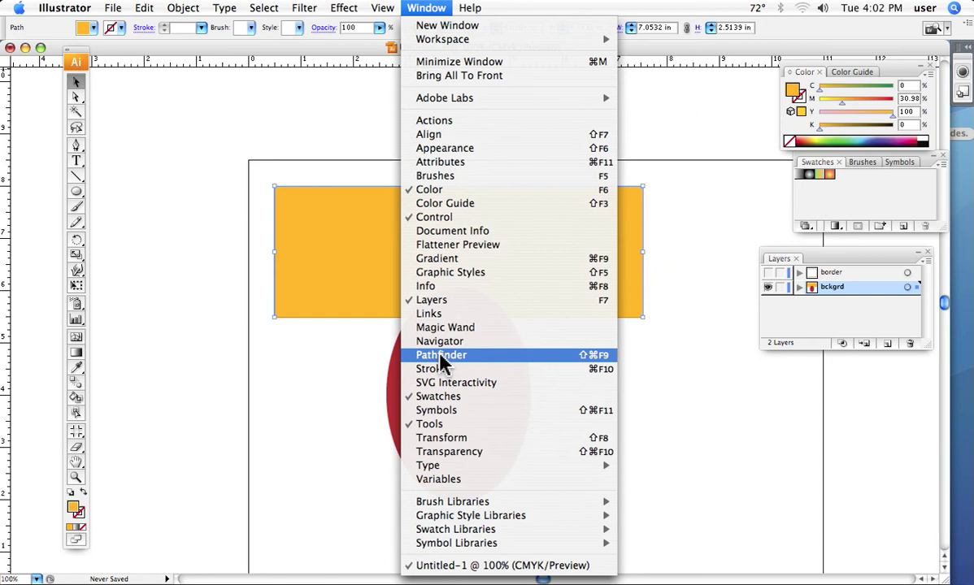
click(443, 357)
drag(536, 520, 404, 98)
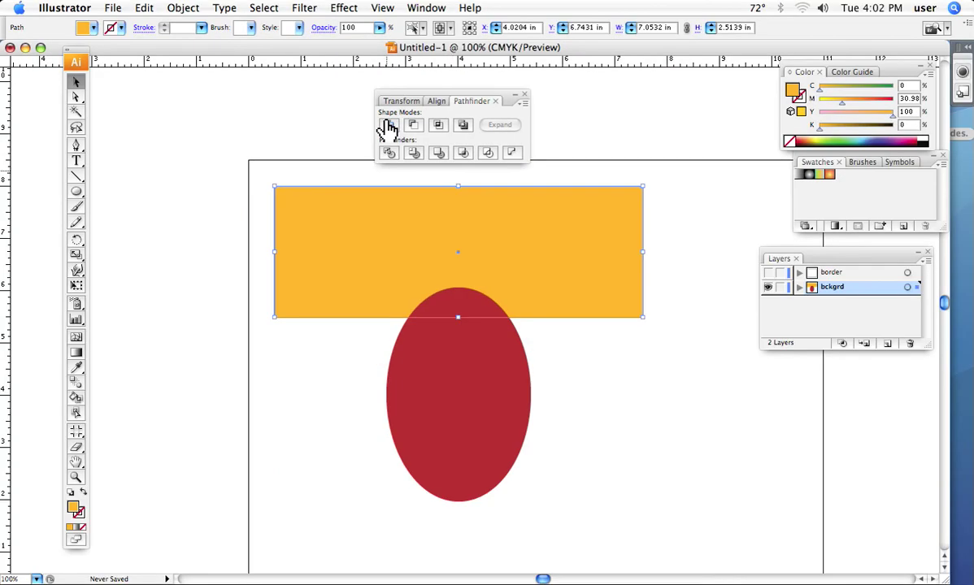
Unite the rectangle and ellipse with Pathfinder and expand them into one path
click(449, 387)
click(340, 401)
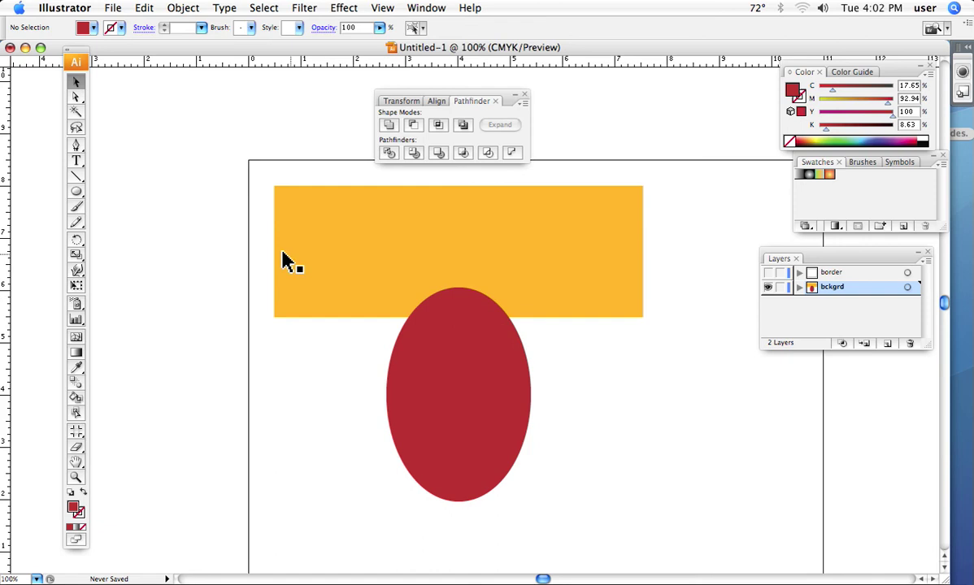
drag(220, 265, 489, 411)
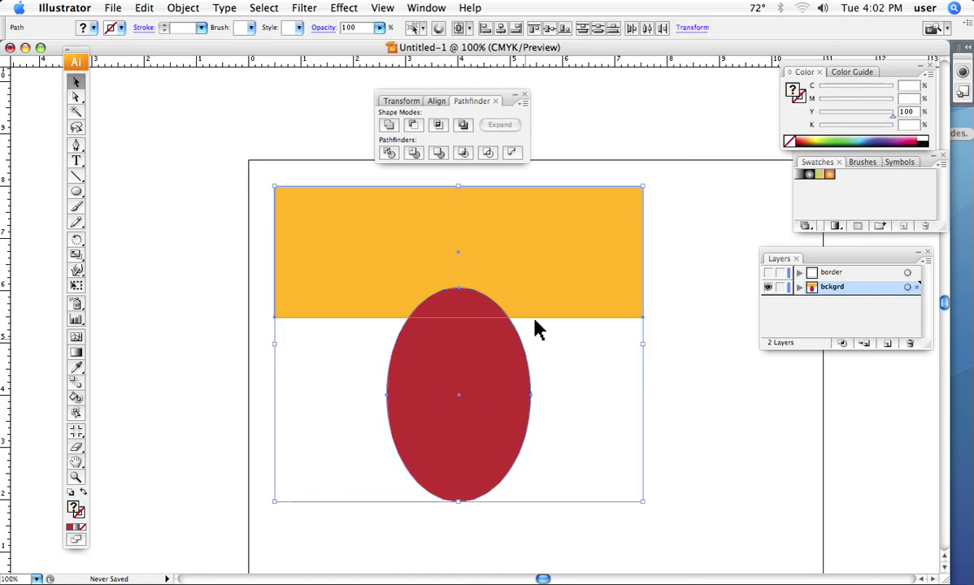
click(389, 125)
click(497, 127)
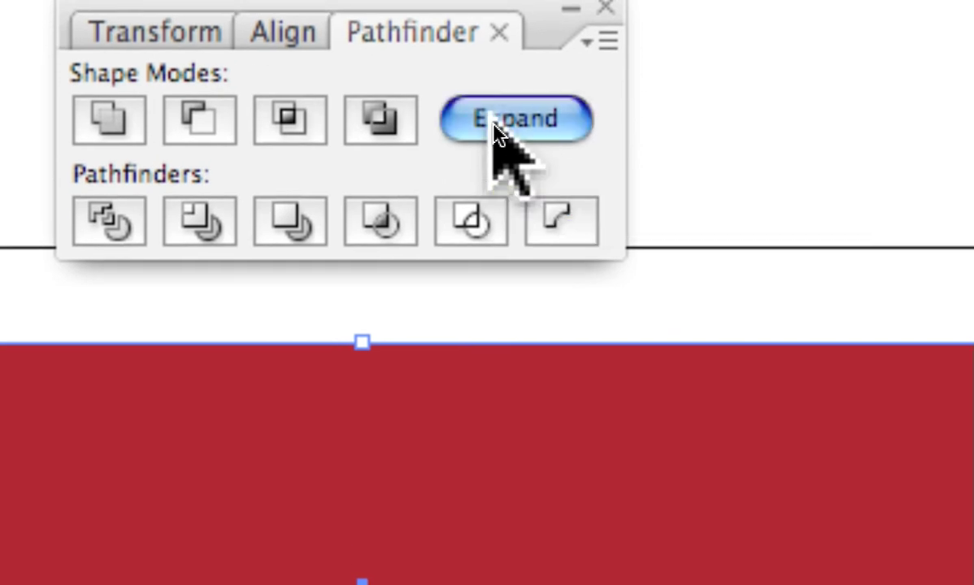
click(495, 129)
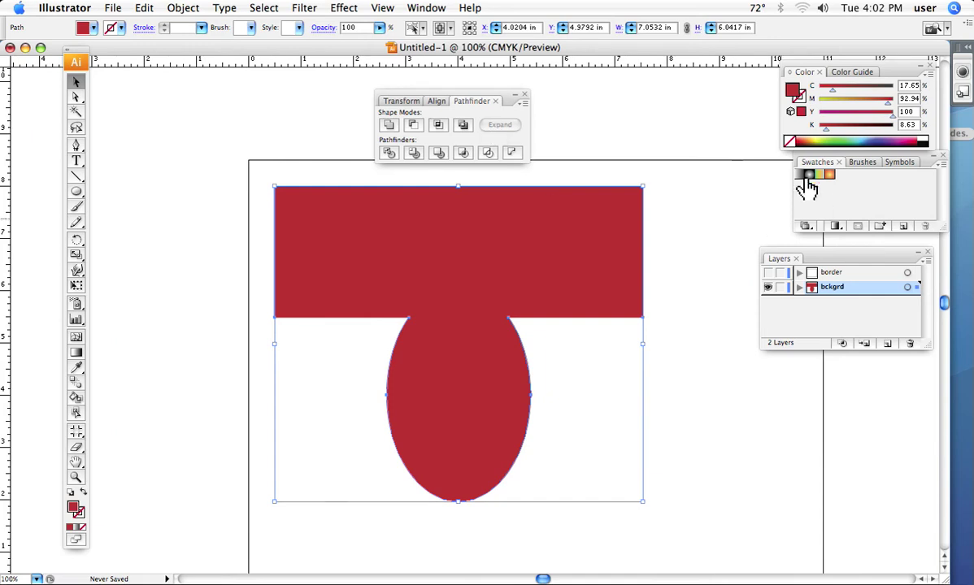
Fill the merged shape with the orange-yellow radial gradient swatch
click(810, 176)
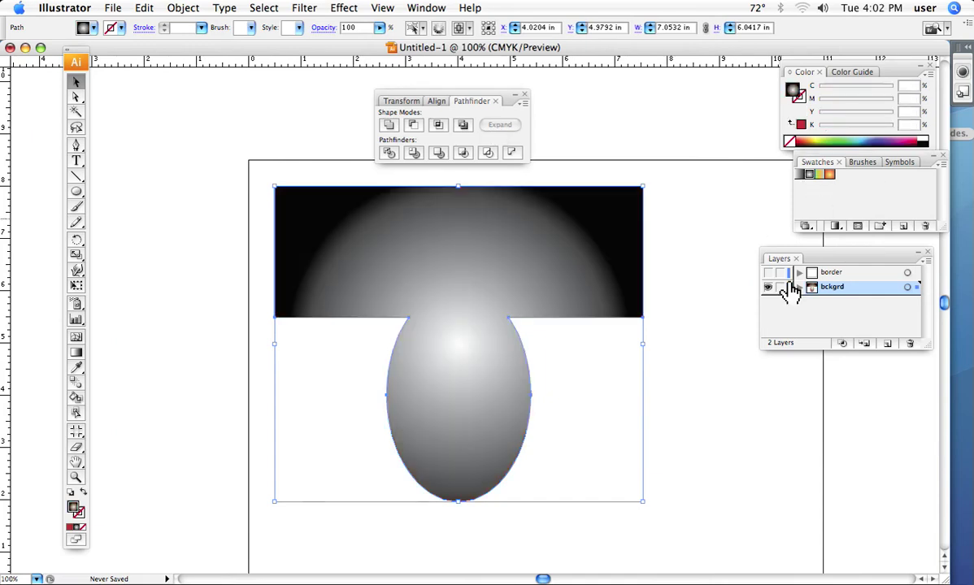
click(830, 175)
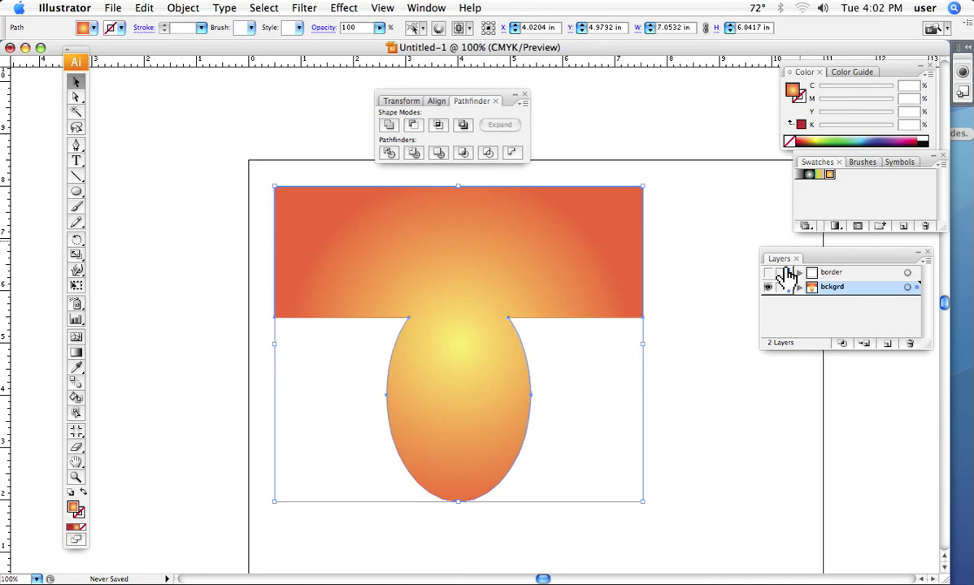
click(706, 375)
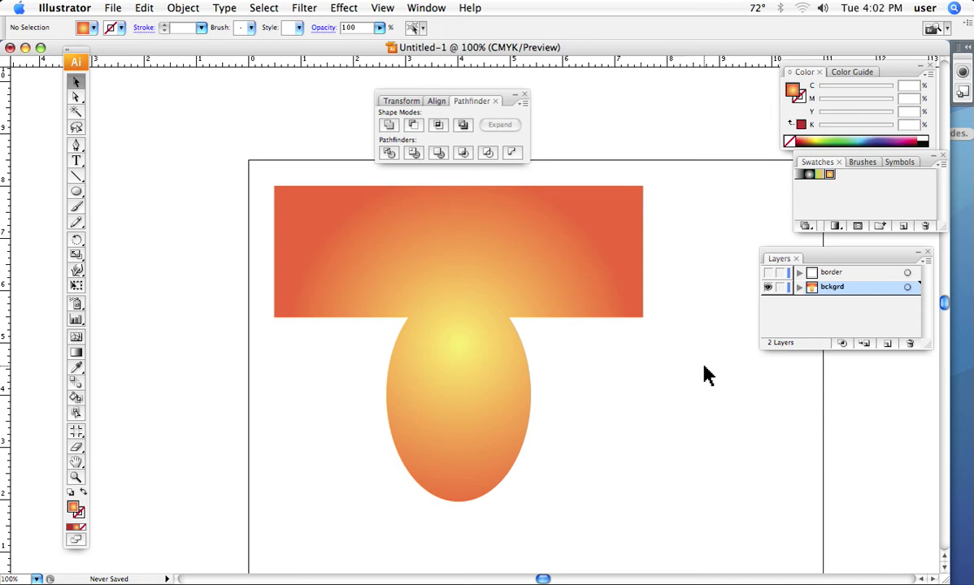
Delete the gradient shape and draw a wide solid orange rectangle near the page top
click(479, 284)
key(Delete)
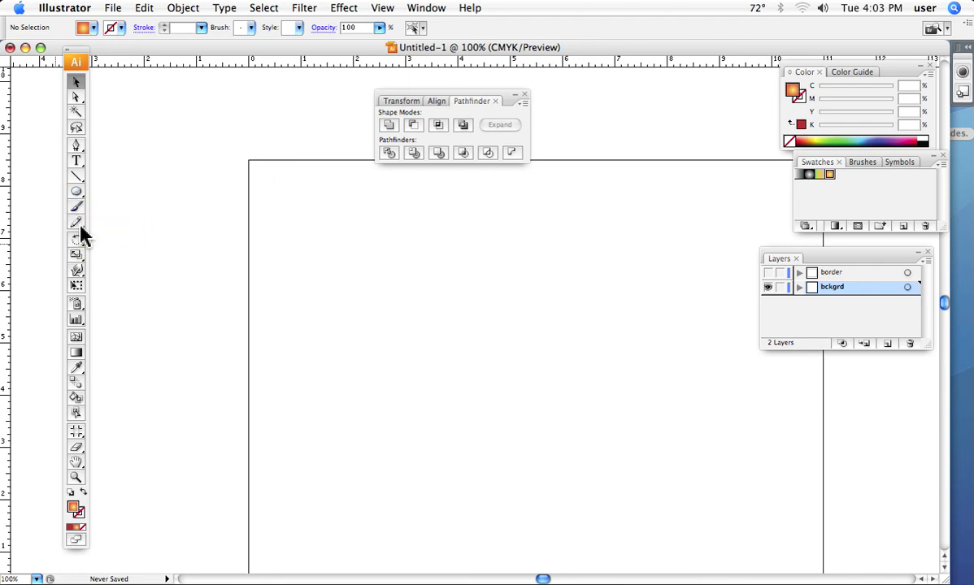
mouse_move(76, 195)
mouse_down()
mouse_move(135, 207)
mouse_move(138, 237)
mouse_move(91, 194)
mouse_up()
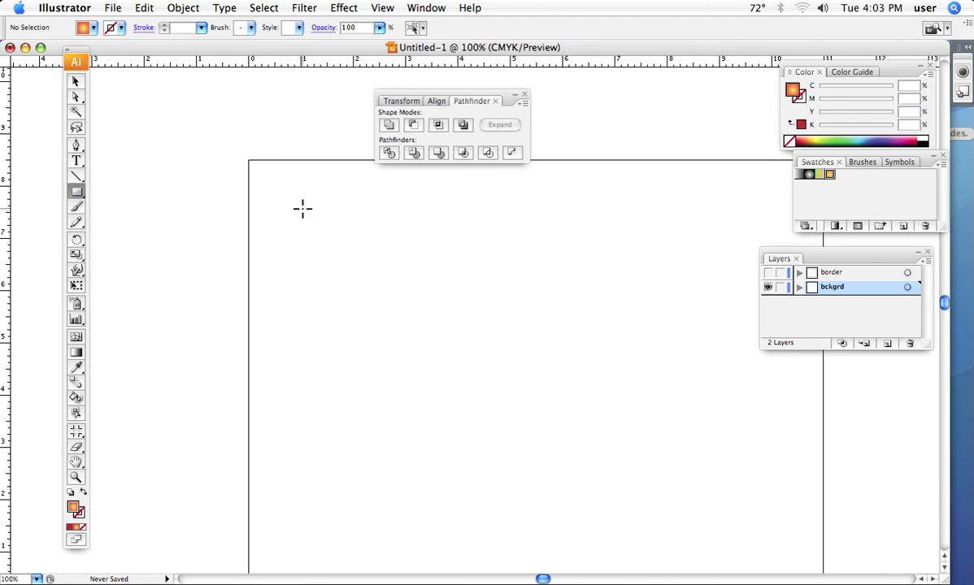
drag(303, 211, 659, 365)
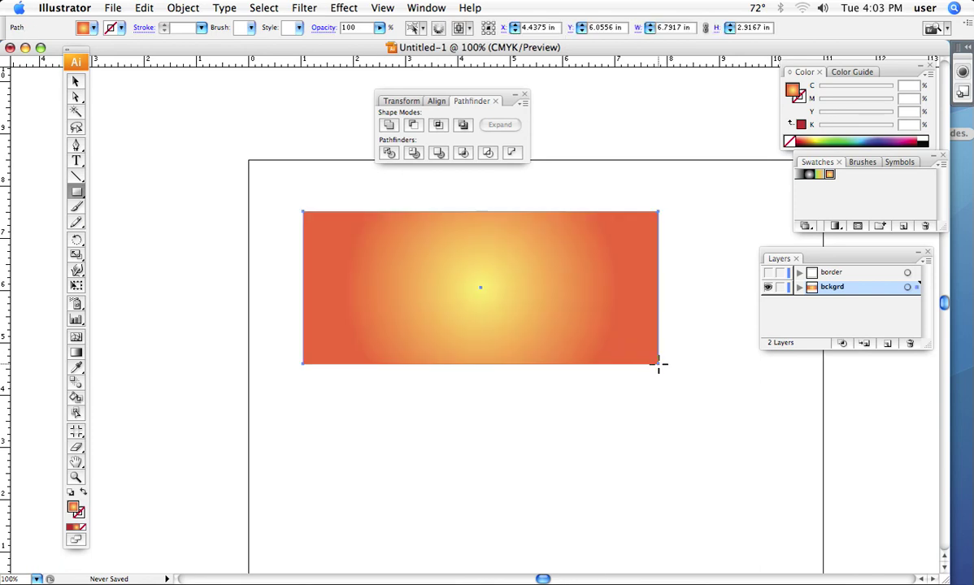
click(821, 139)
click(809, 140)
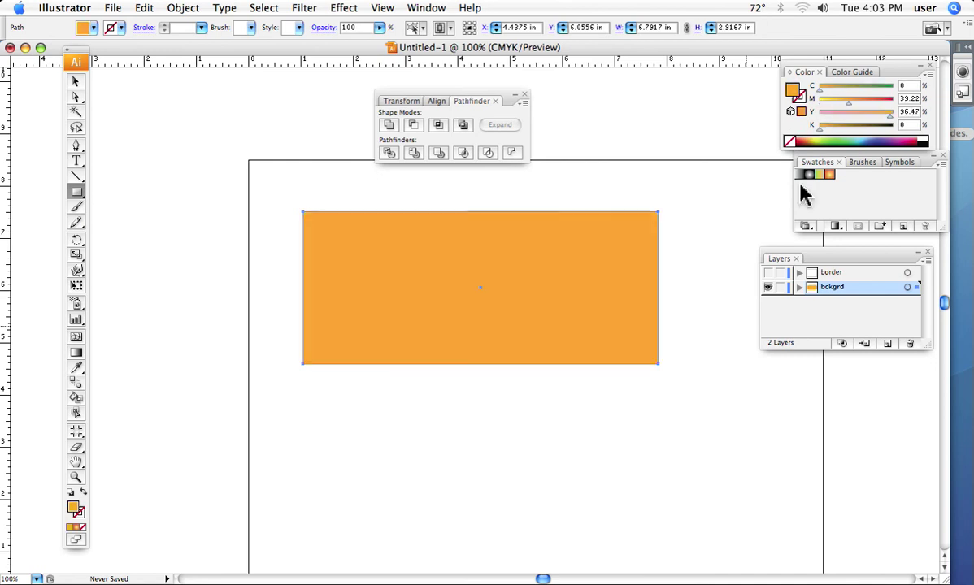
Draw a white circle overlapping the rectangle's bottom edge and nudge it slightly left
drag(78, 192, 116, 226)
mouse_move(397, 272)
mouse_down()
mouse_move(496, 289)
mouse_move(578, 453)
mouse_up()
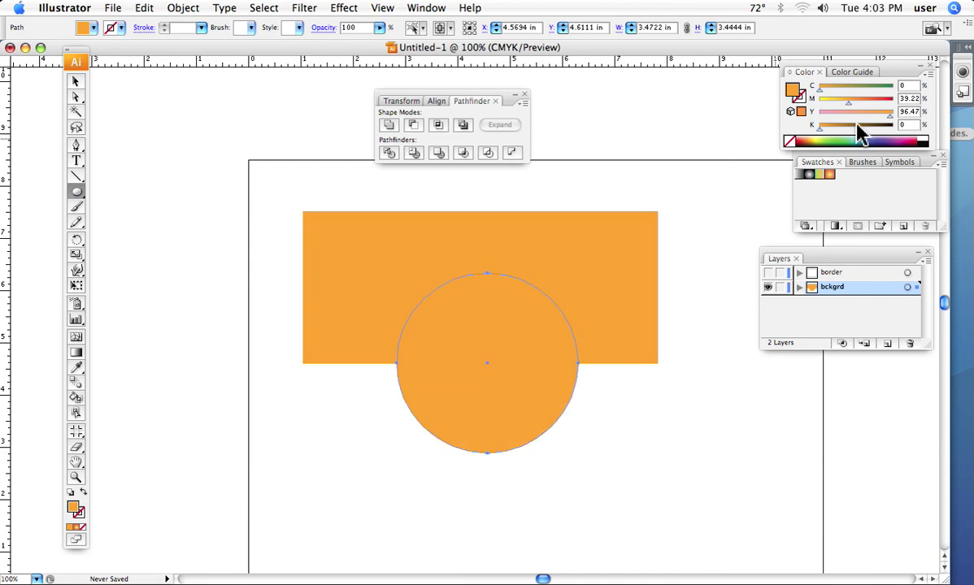
click(924, 137)
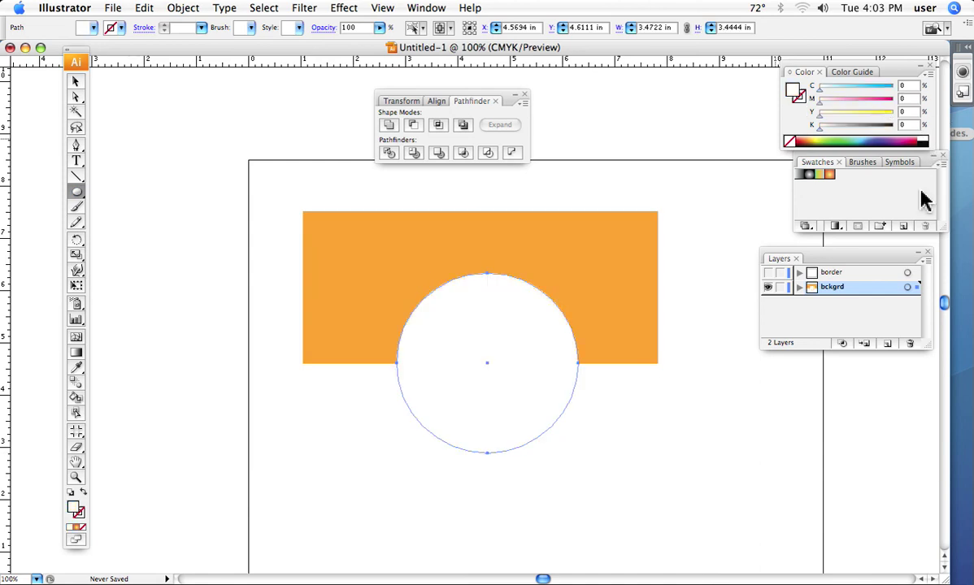
click(75, 82)
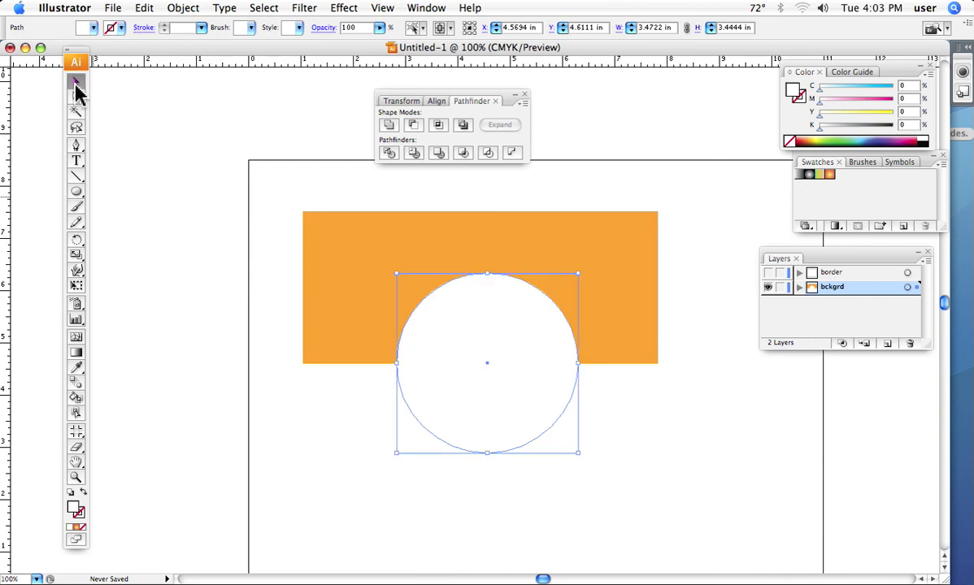
click(305, 418)
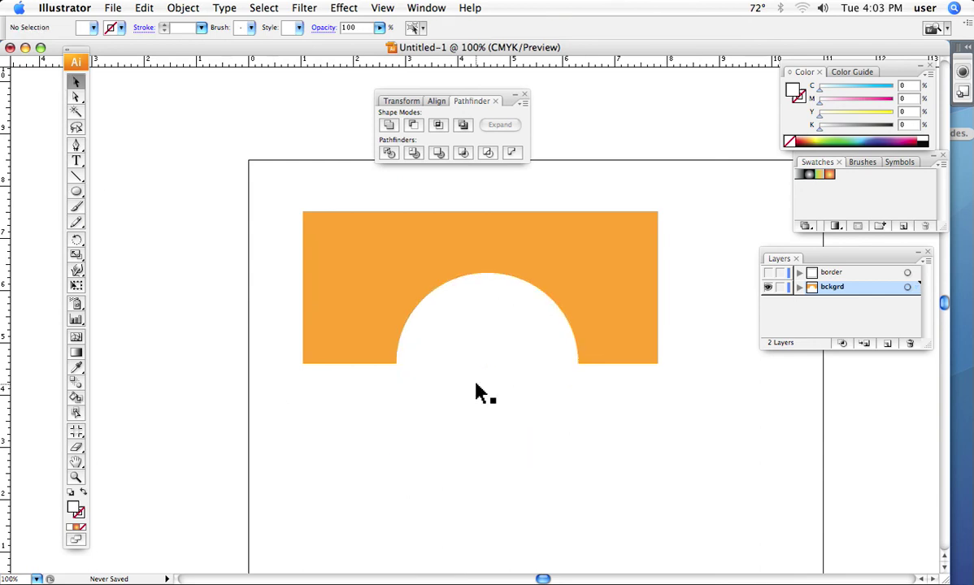
drag(474, 391, 443, 406)
click(349, 447)
key(space)
drag(568, 467, 148, 446)
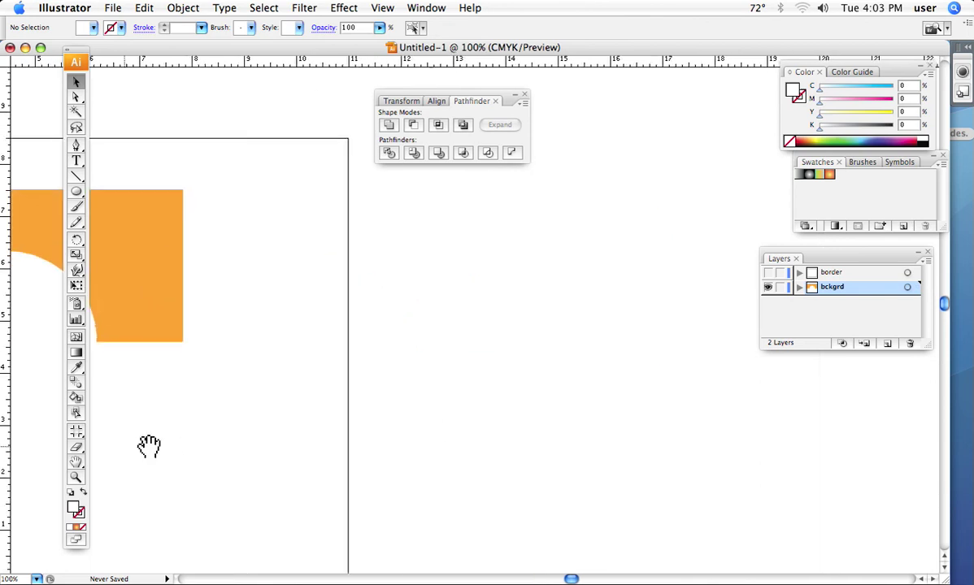
click(75, 145)
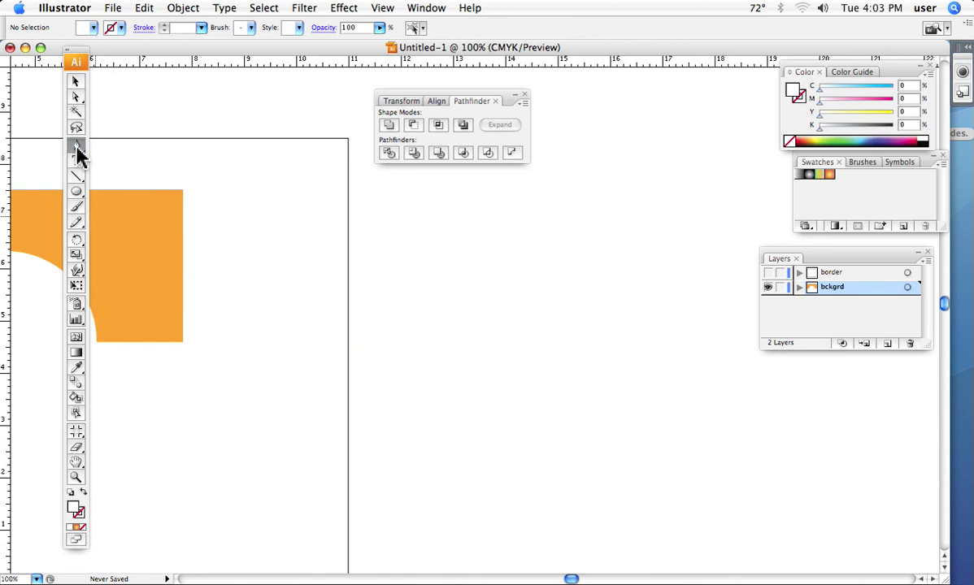
click(382, 244)
click(702, 244)
click(701, 385)
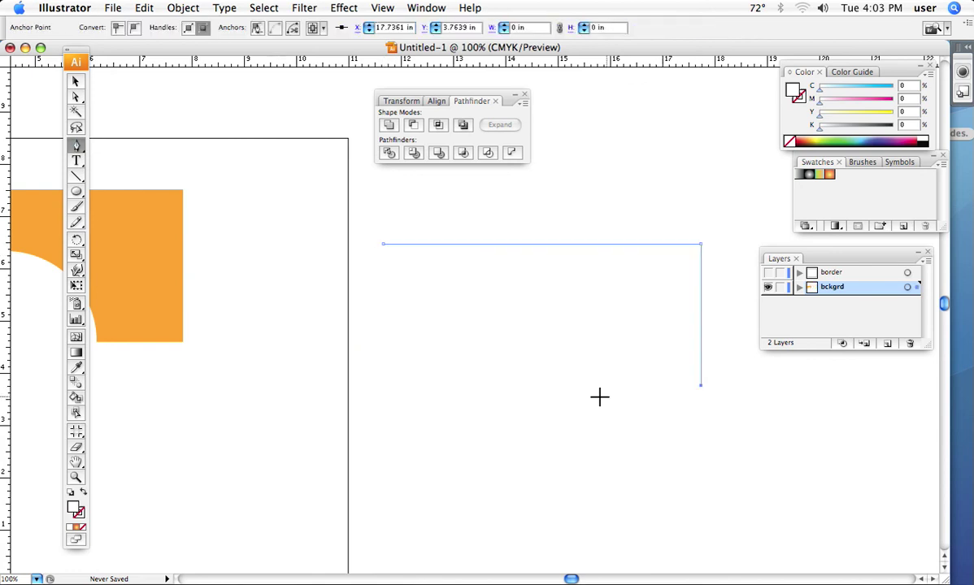
click(594, 386)
drag(532, 290, 469, 296)
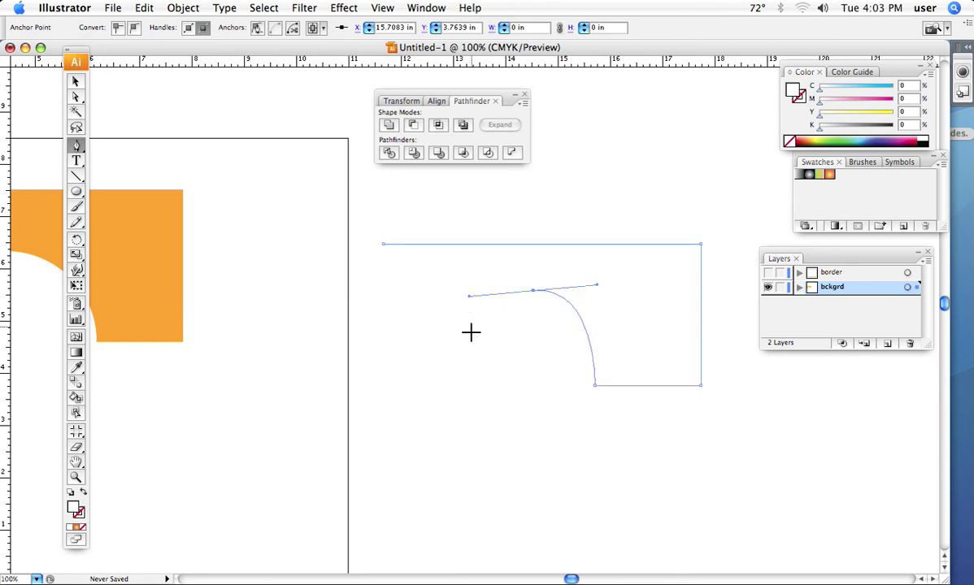
click(452, 371)
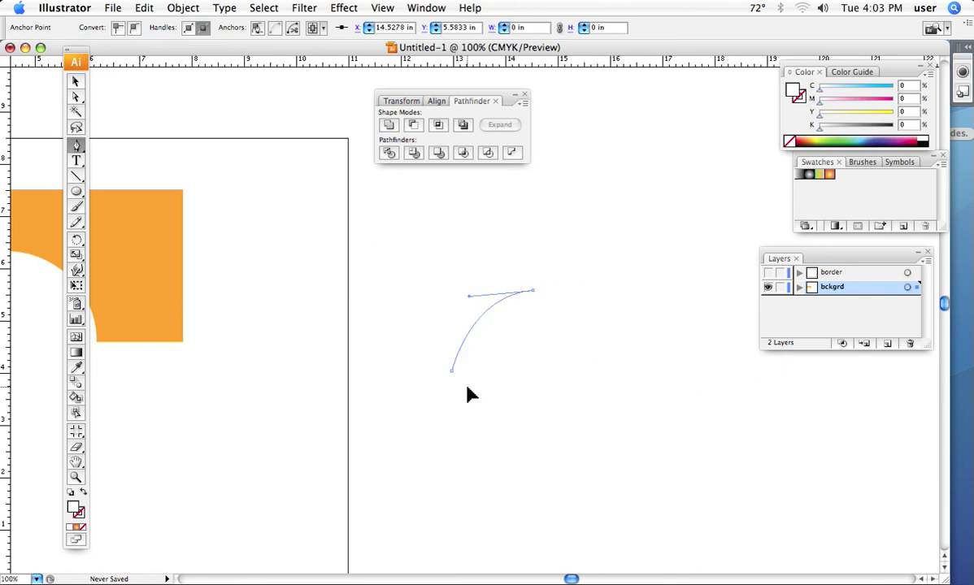
click(366, 380)
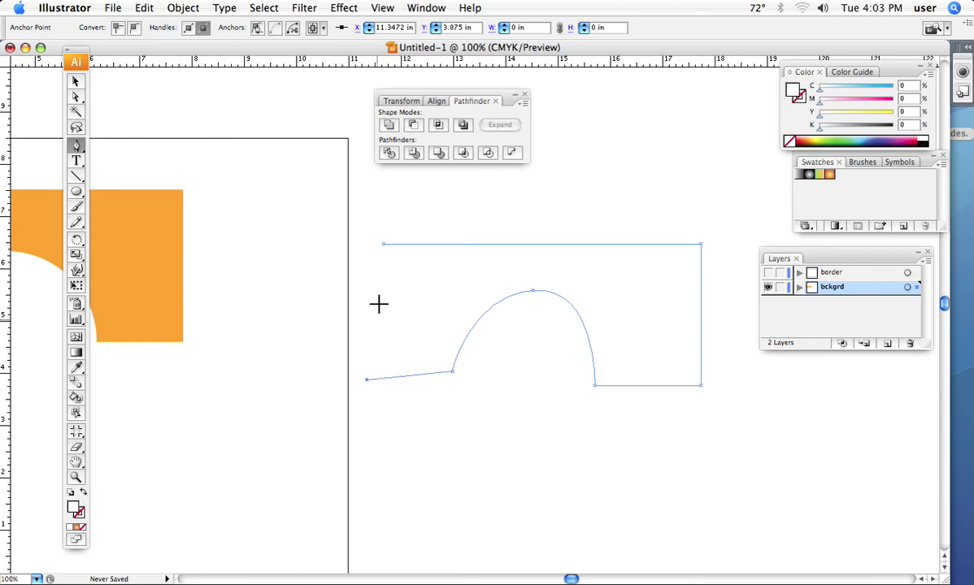
click(383, 244)
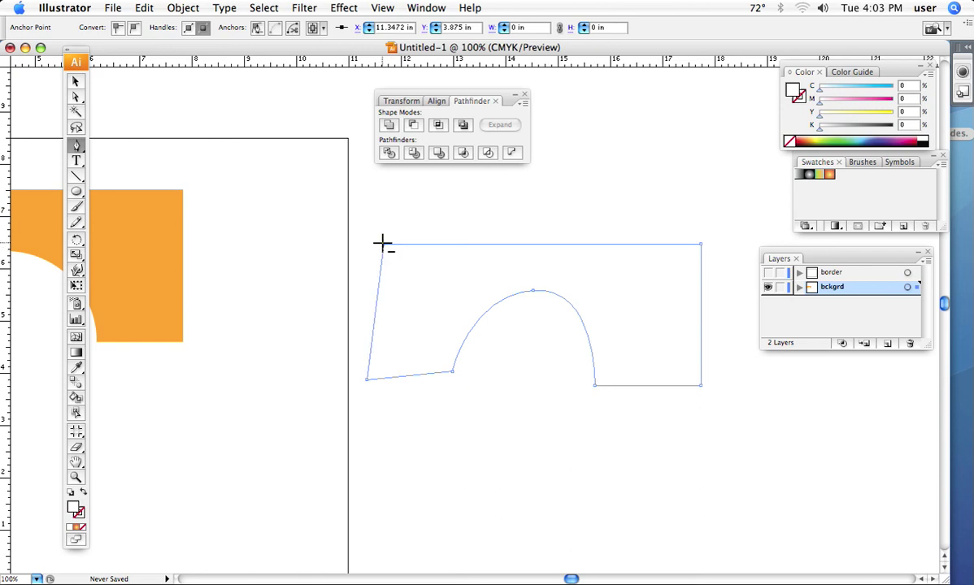
click(829, 175)
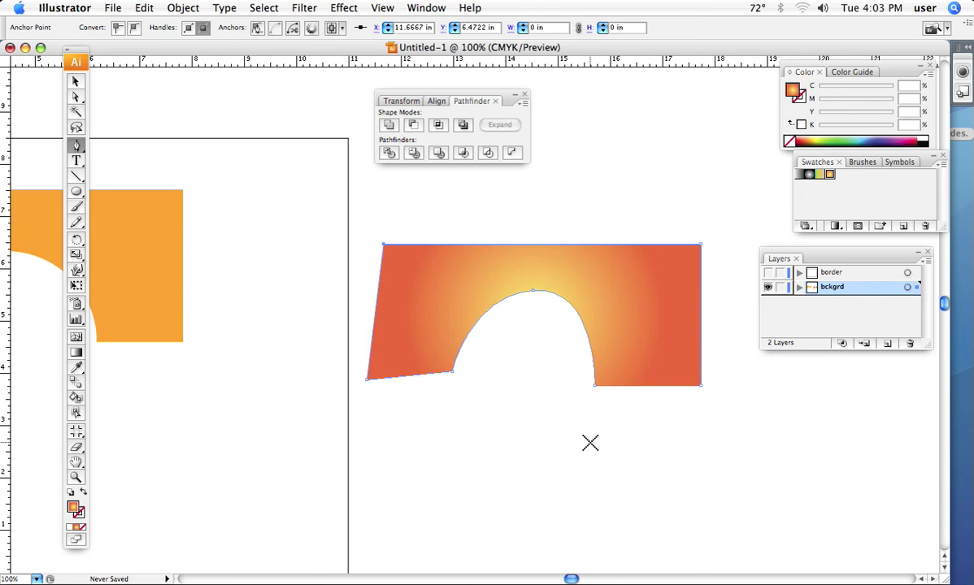
key(Delete)
key(Delete)
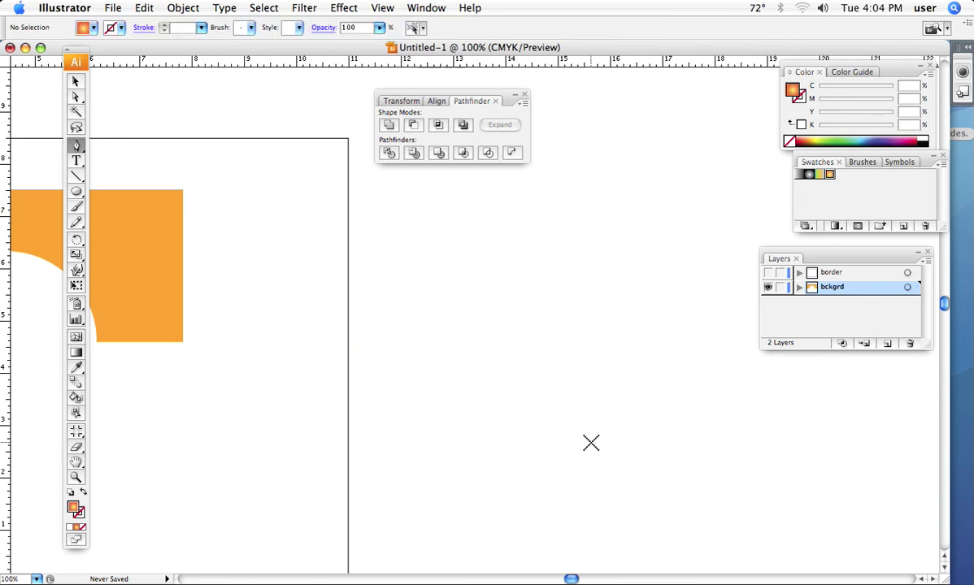
Bring the shapes back into view and fill the white circle red
drag(254, 478, 530, 522)
click(75, 81)
click(504, 383)
click(801, 142)
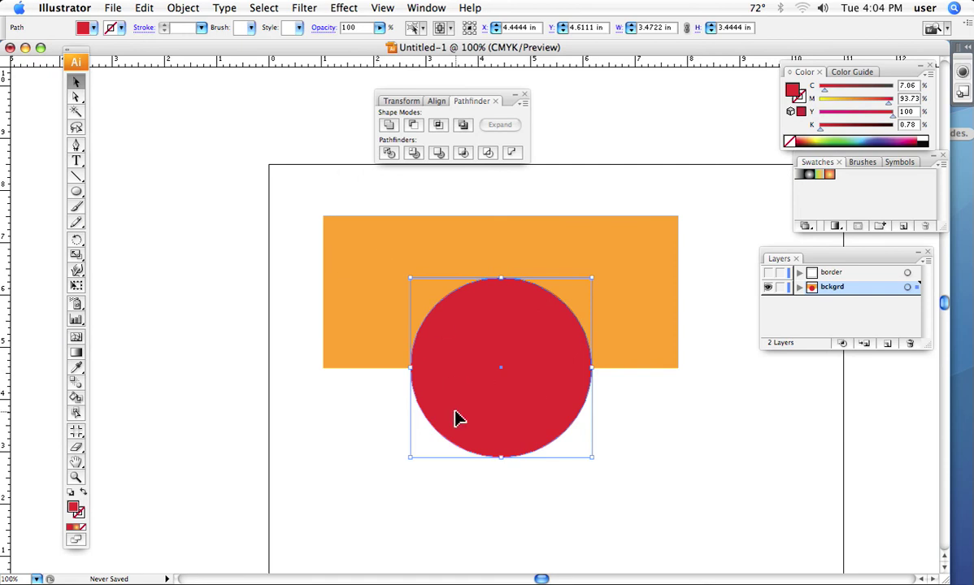
Nudge the red circle slightly up, then select both the rectangle and circle
click(350, 280)
click(497, 429)
drag(497, 430, 501, 412)
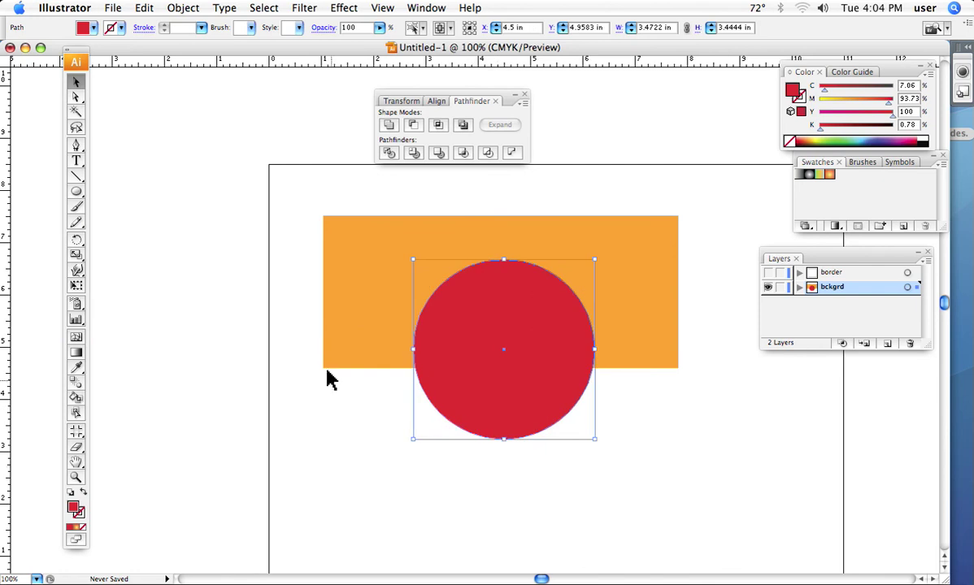
drag(270, 311, 497, 391)
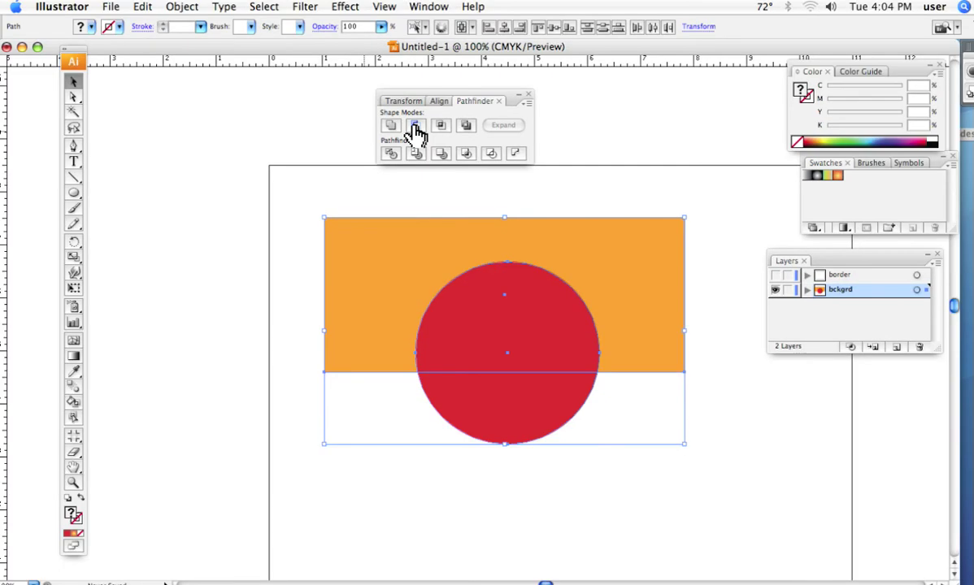
Subtract the red circle from the orange rectangle with Minus Front and expand it into one path
click(416, 130)
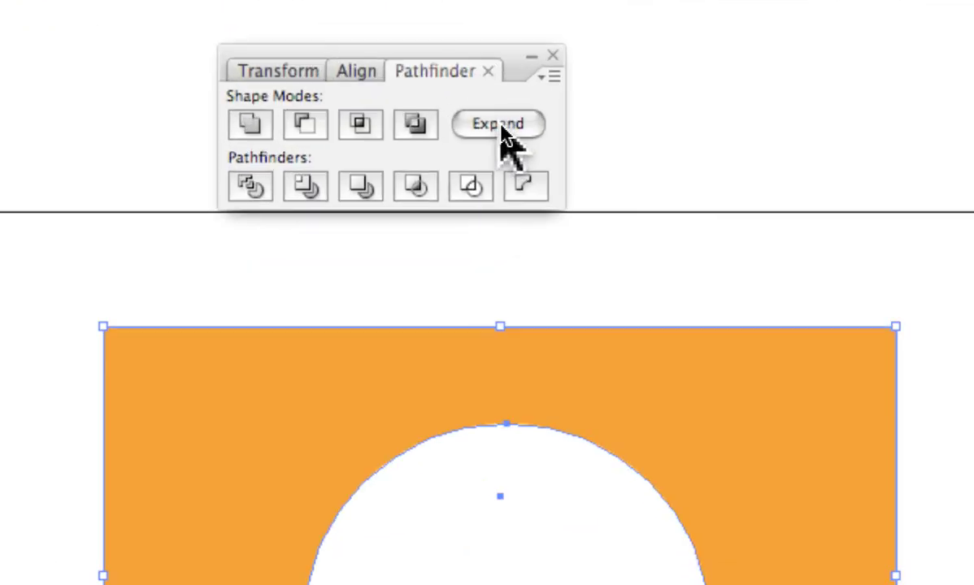
click(502, 128)
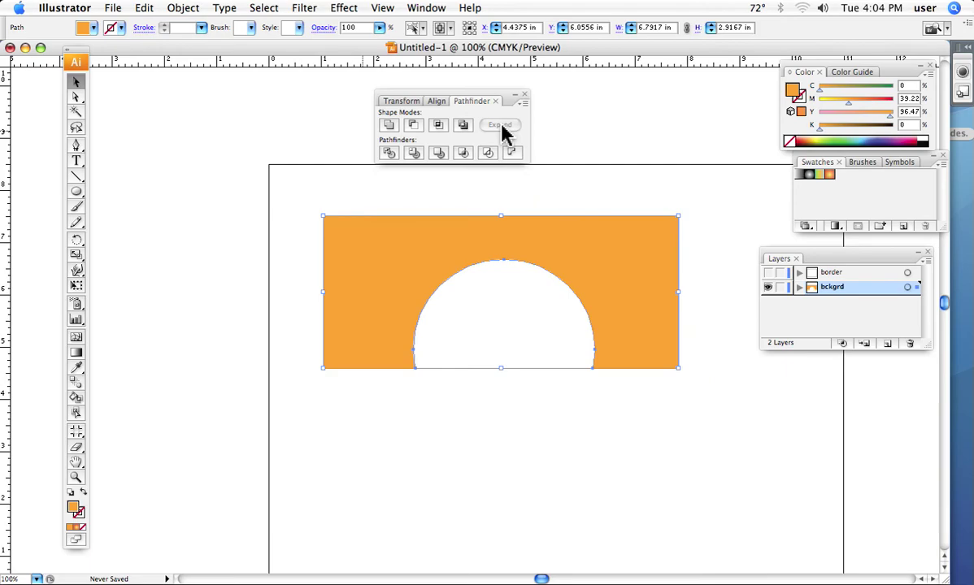
click(251, 250)
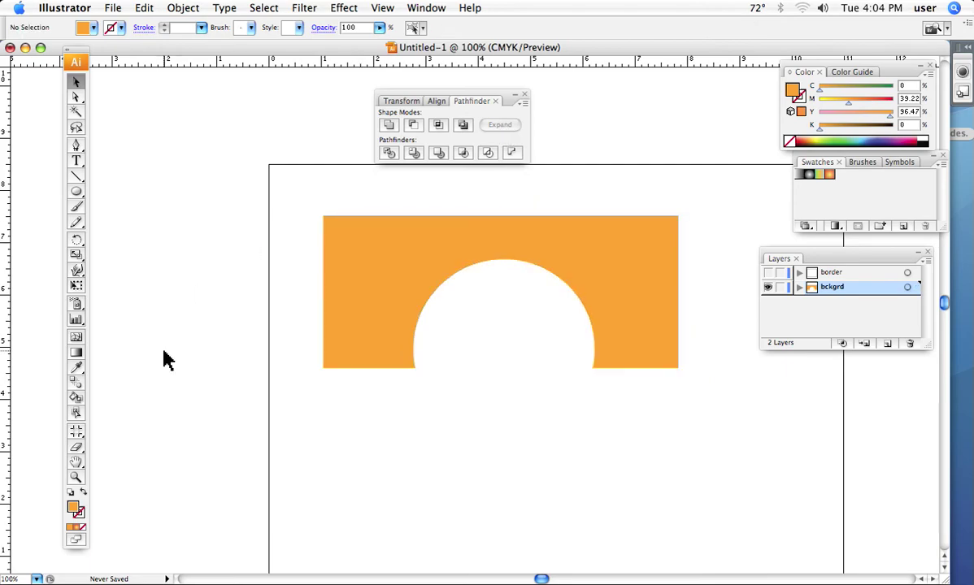
Undo the arch cut-out, nudge the circle down, and Divide it with the rectangle
key(super+z)
key(super+z)
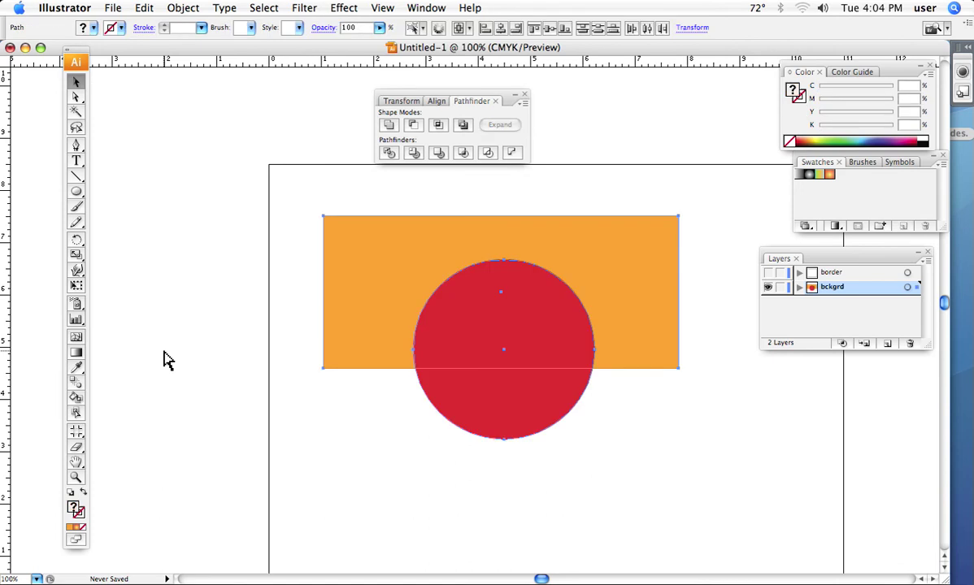
key(super+z)
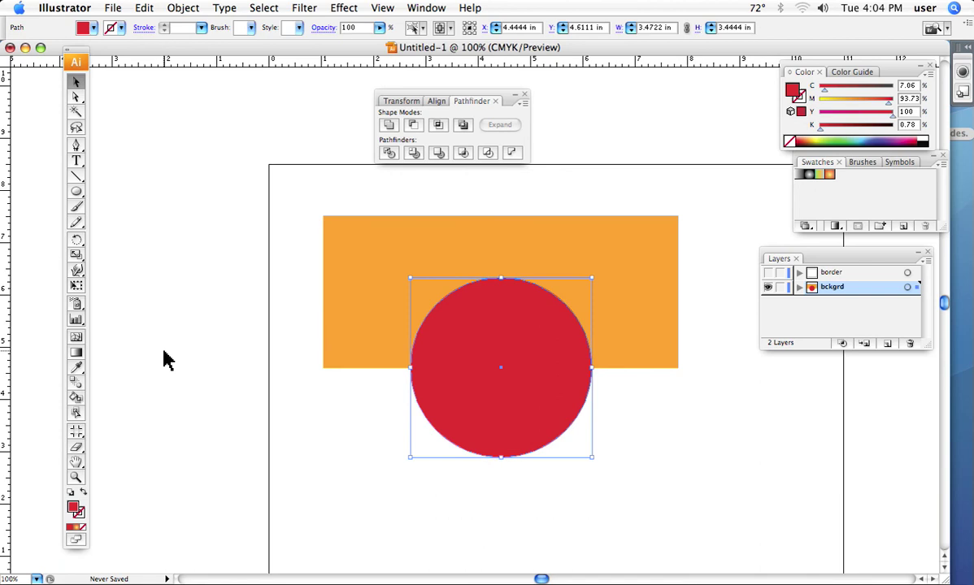
drag(206, 238, 577, 376)
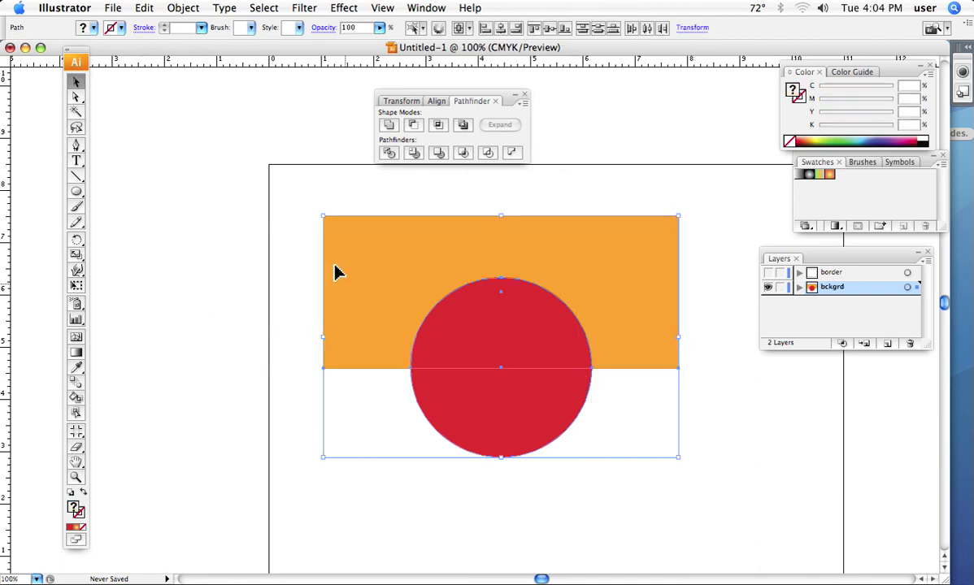
click(389, 155)
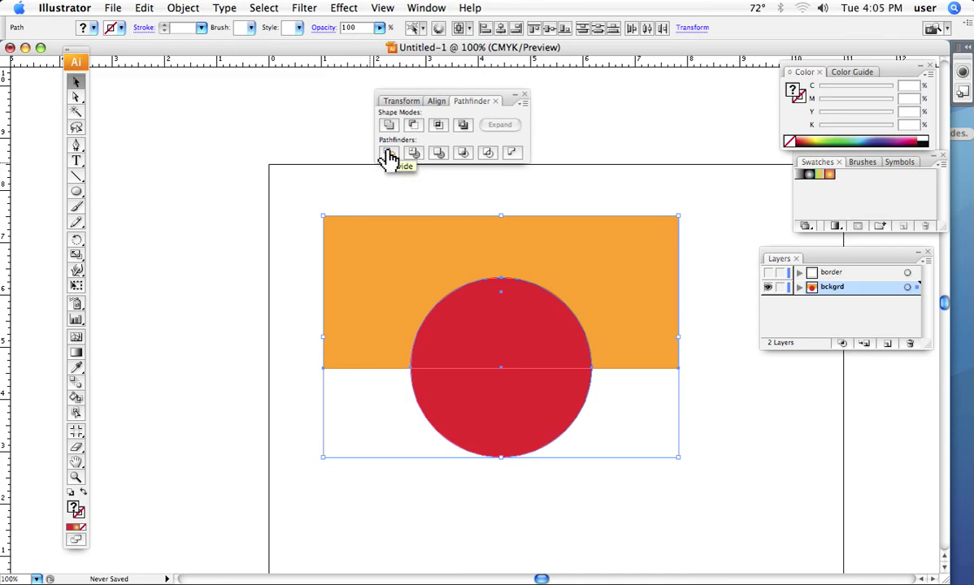
click(388, 154)
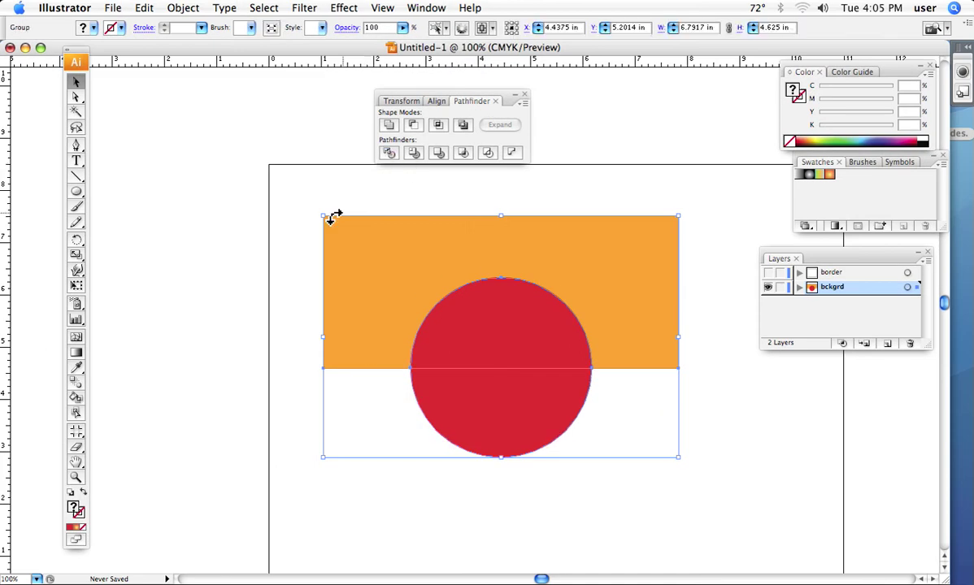
drag(280, 200, 615, 196)
Redo the Divide on the reselected rectangle and circle, then deselect the pieces
key(super+z)
key(super+z)
drag(306, 187, 696, 500)
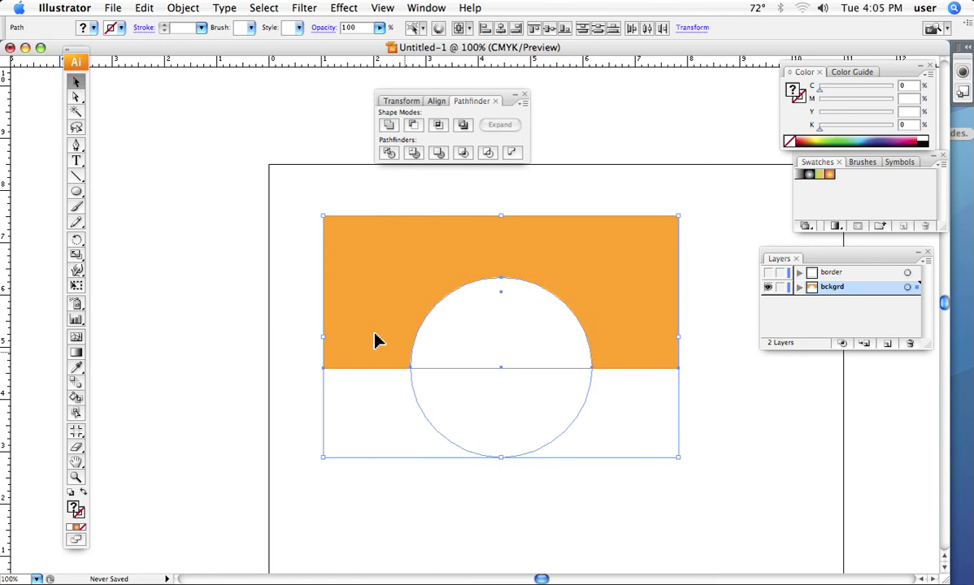
click(388, 152)
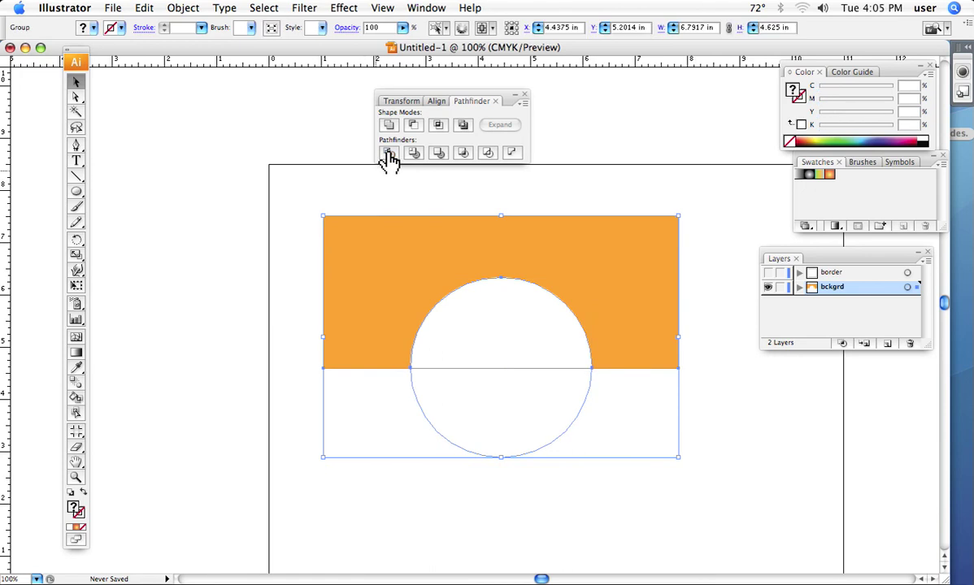
click(76, 98)
click(130, 159)
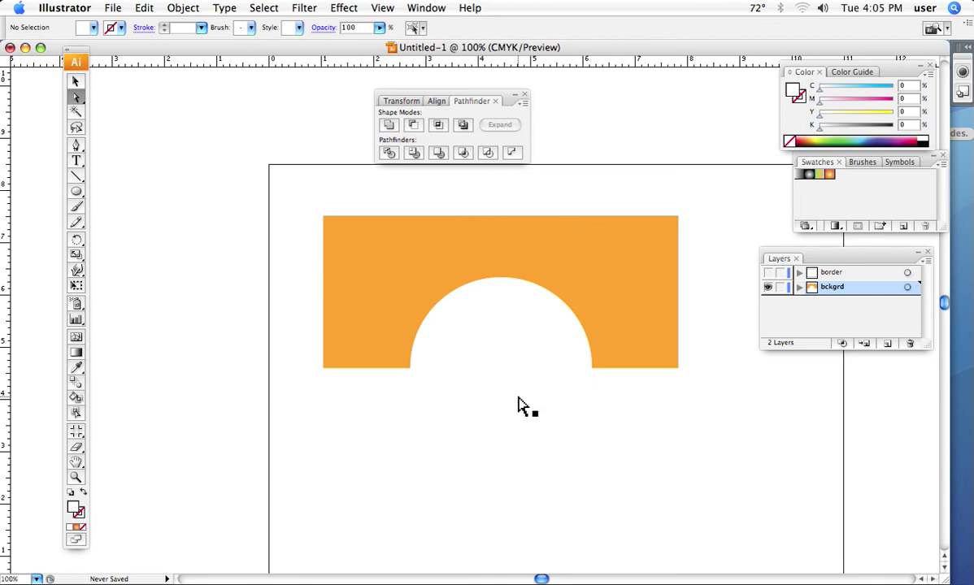
Fill the lower half-disc with an orange-yellow radial gradient and move it down-left
click(521, 422)
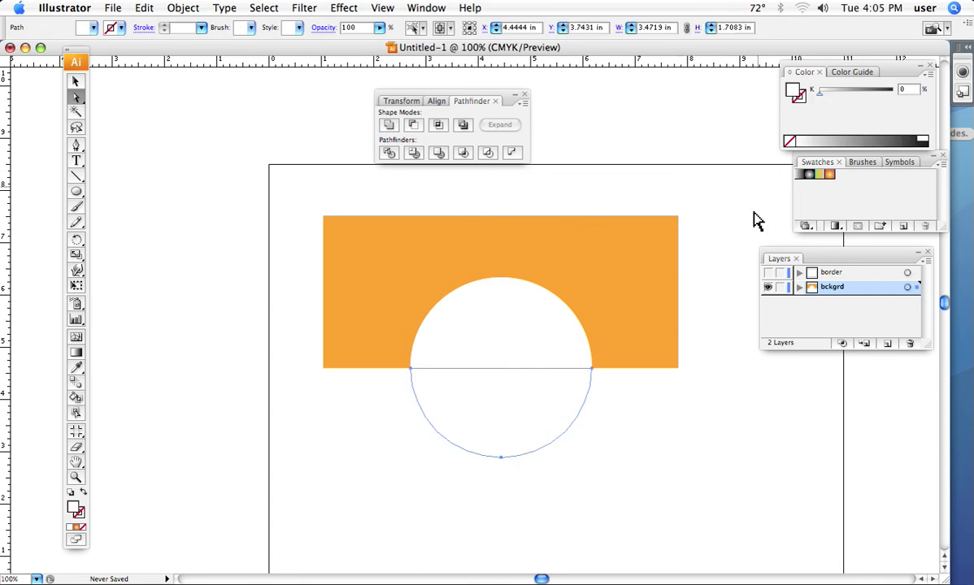
click(828, 175)
drag(521, 422, 416, 505)
Fill the upper half-disc with a black-white radial gradient and move it below the arch
click(486, 325)
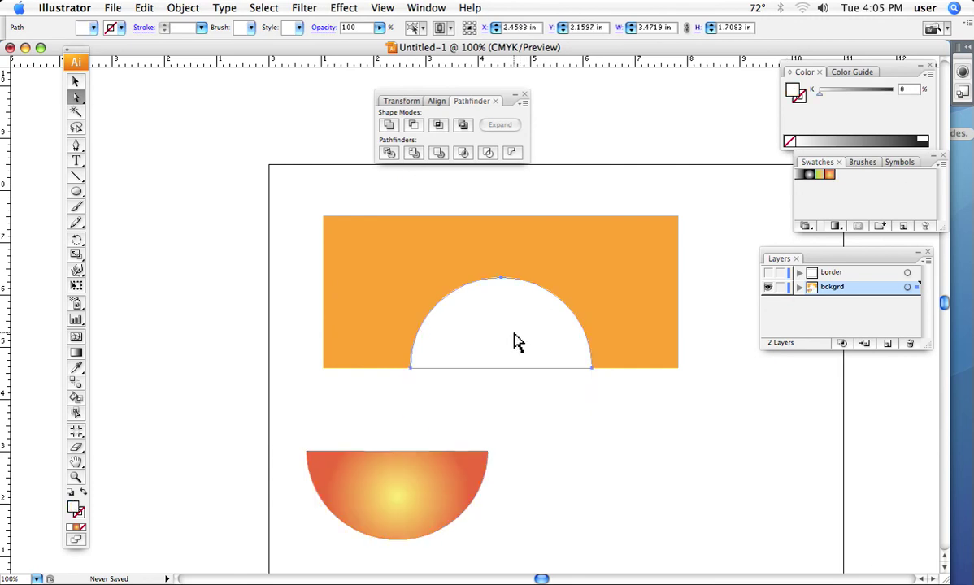
click(809, 174)
drag(496, 339, 510, 421)
Give the arch a blue-green-orange gradient and shift the orange half-disc right
click(400, 274)
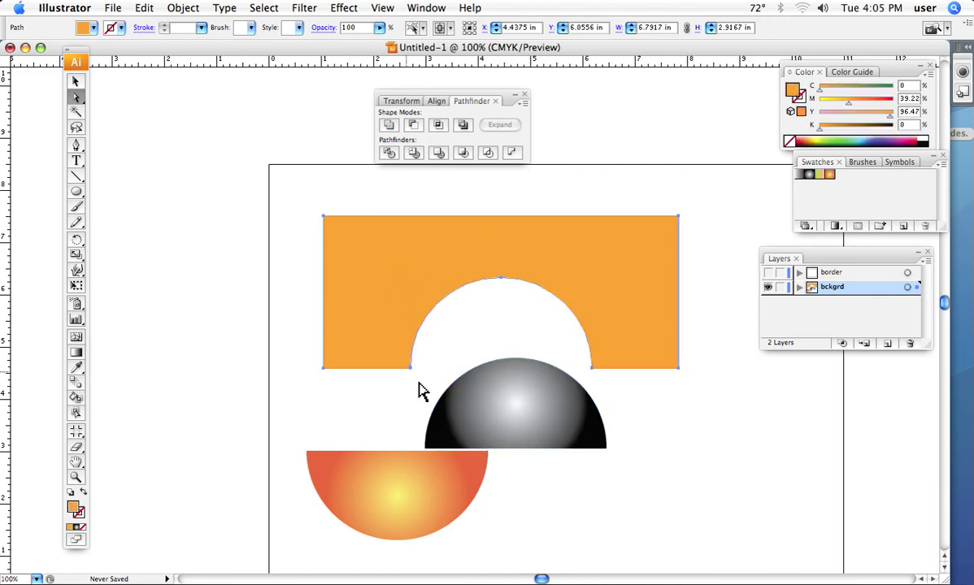
click(819, 176)
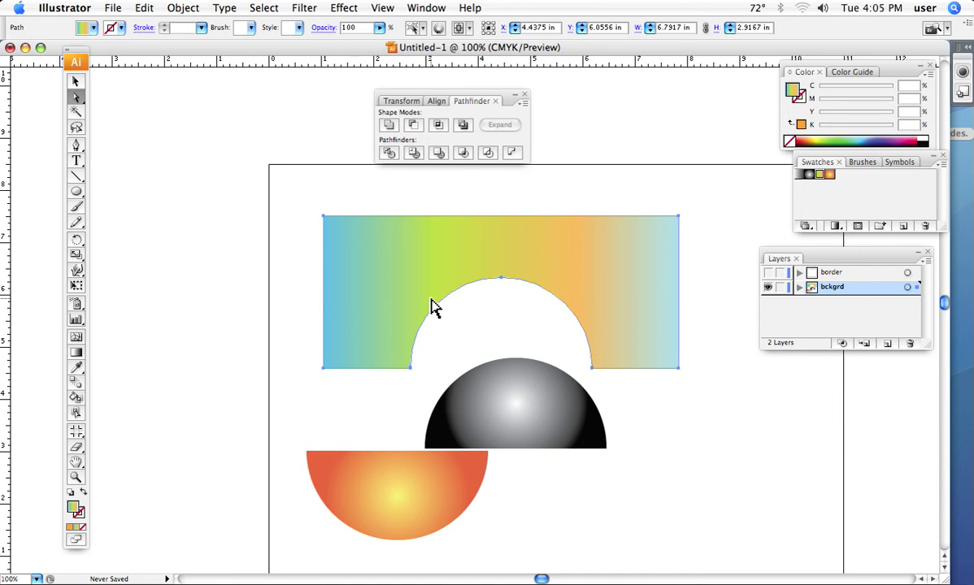
drag(396, 497, 557, 510)
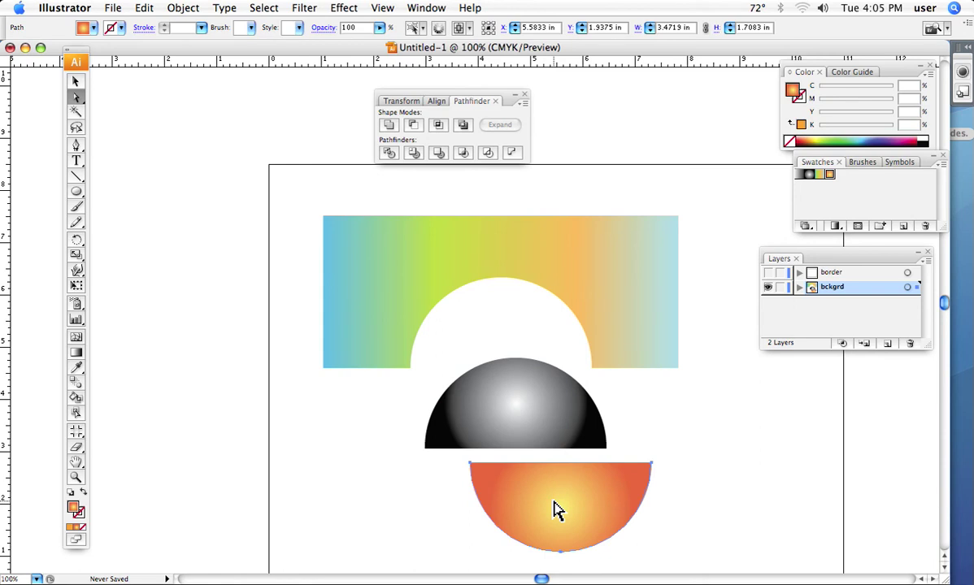
Move the orange half-disc over the arch's left side and open the Transparency panel beside it
drag(555, 509, 368, 342)
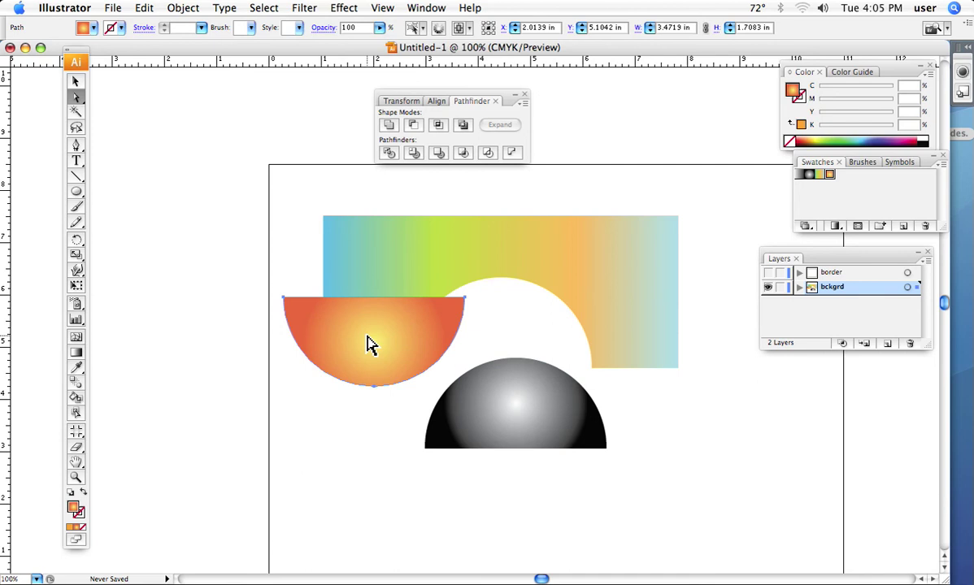
click(426, 8)
click(448, 452)
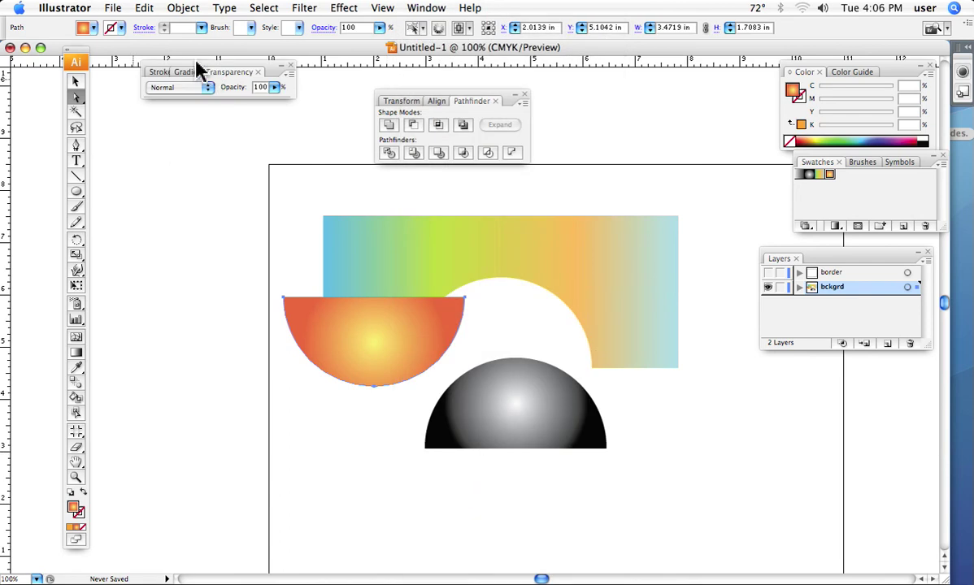
mouse_move(200, 73)
mouse_down()
mouse_move(296, 176)
mouse_move(322, 180)
mouse_up()
Set the orange half-disc's opacity to 62%, after trying 78% and 29%
click(404, 203)
click(400, 214)
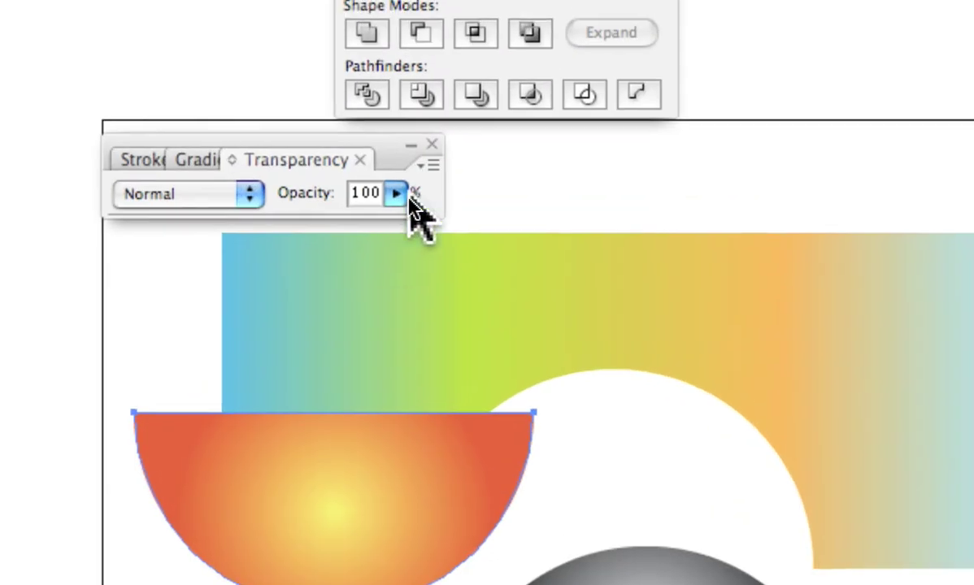
click(393, 198)
drag(390, 230, 339, 218)
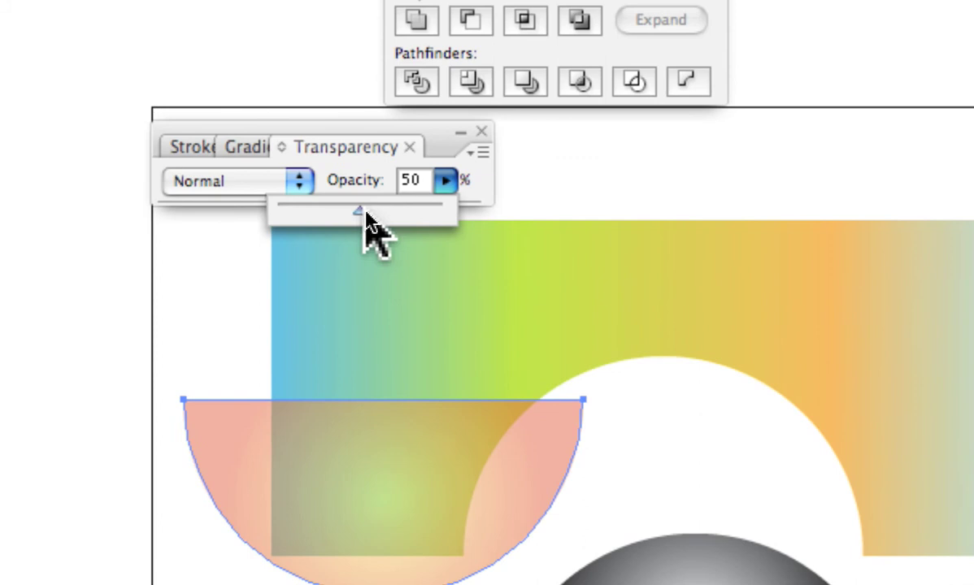
drag(357, 215, 324, 214)
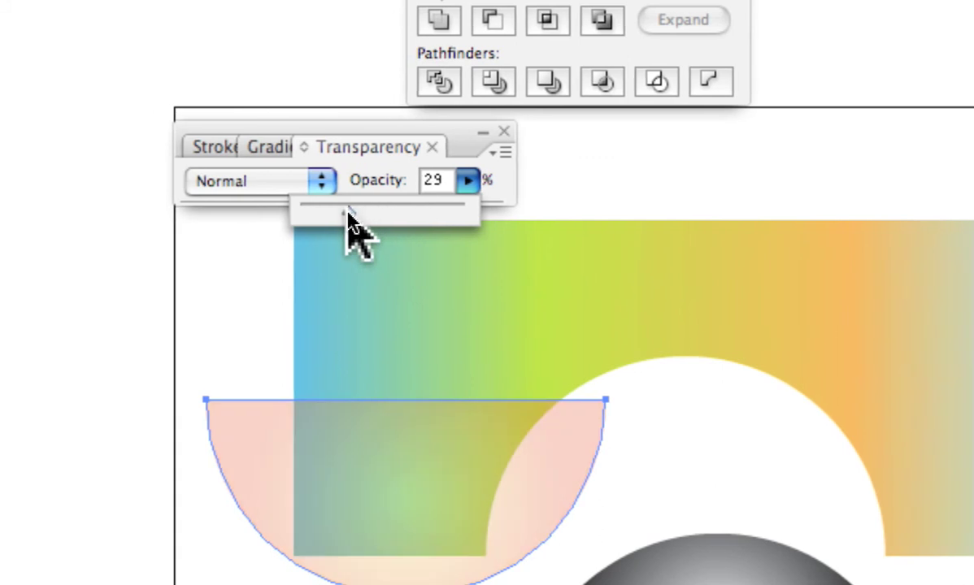
drag(349, 213, 398, 213)
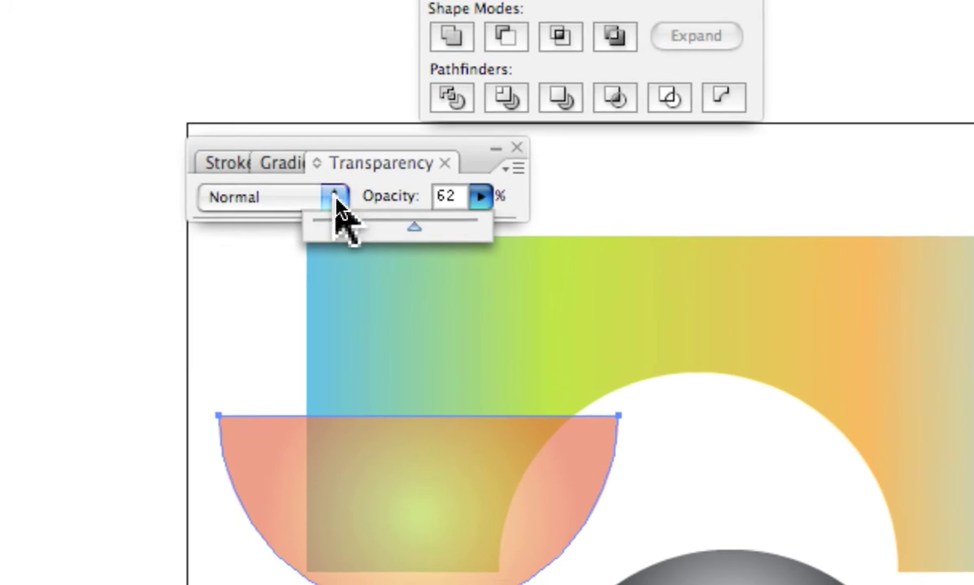
Try the Darken blend mode on the orange half-disc instead of Normal
click(279, 65)
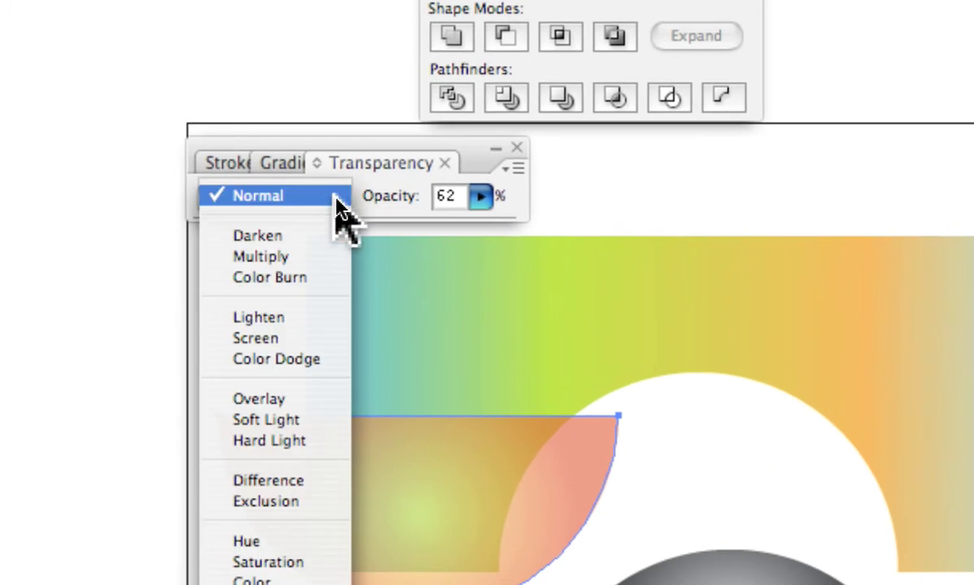
click(337, 199)
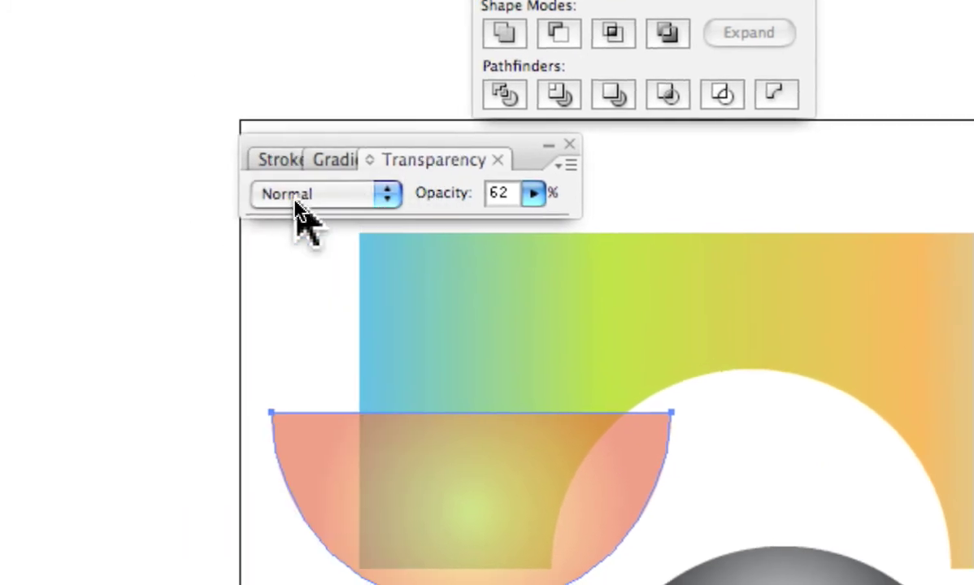
click(384, 199)
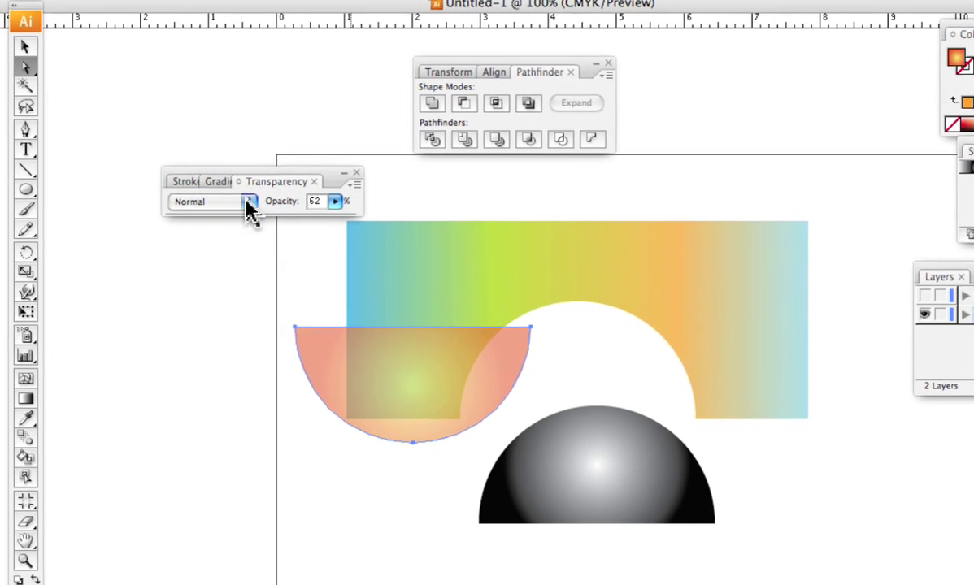
click(254, 205)
click(217, 221)
click(259, 196)
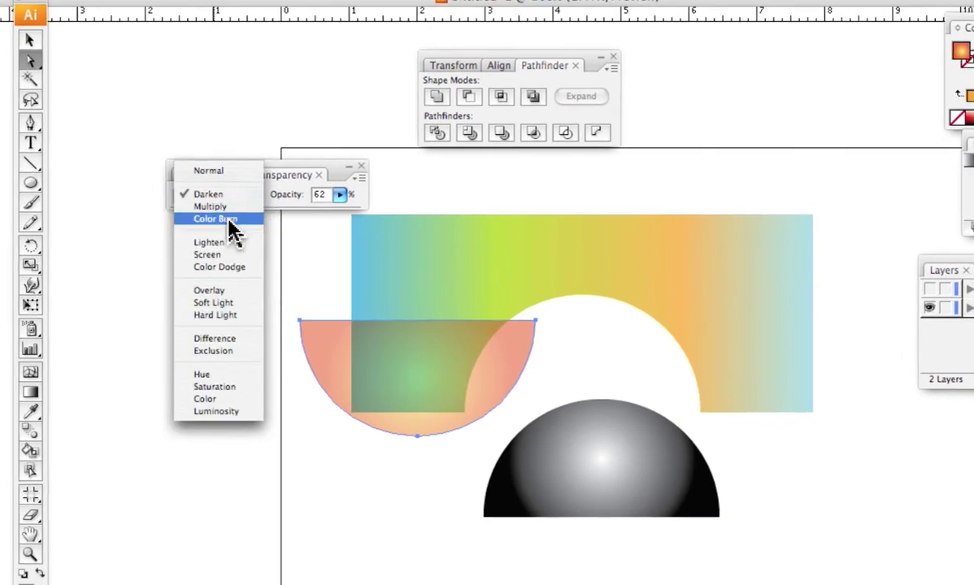
click(226, 235)
Try Overlay, Difference and Saturation blend modes, then settle on Multiply
click(252, 196)
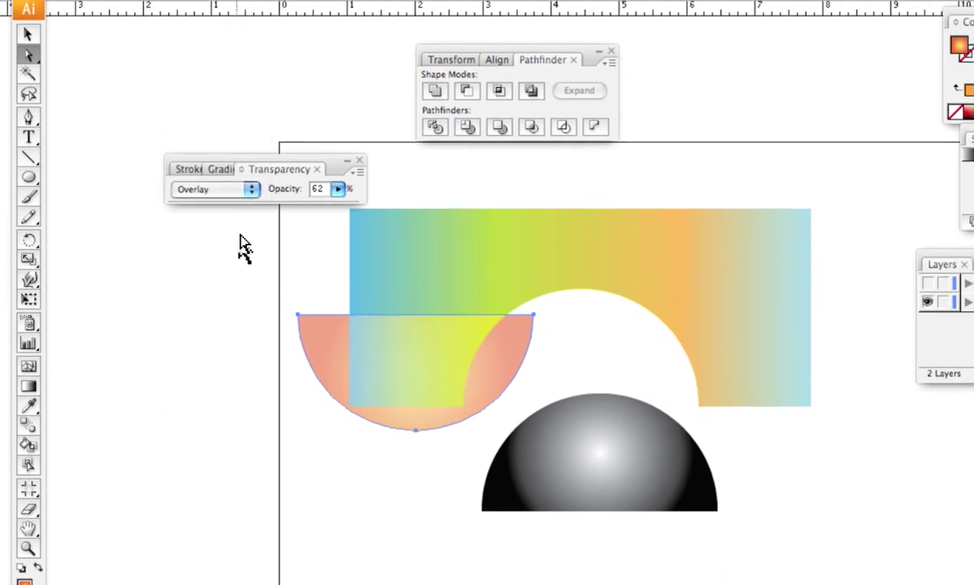
click(254, 186)
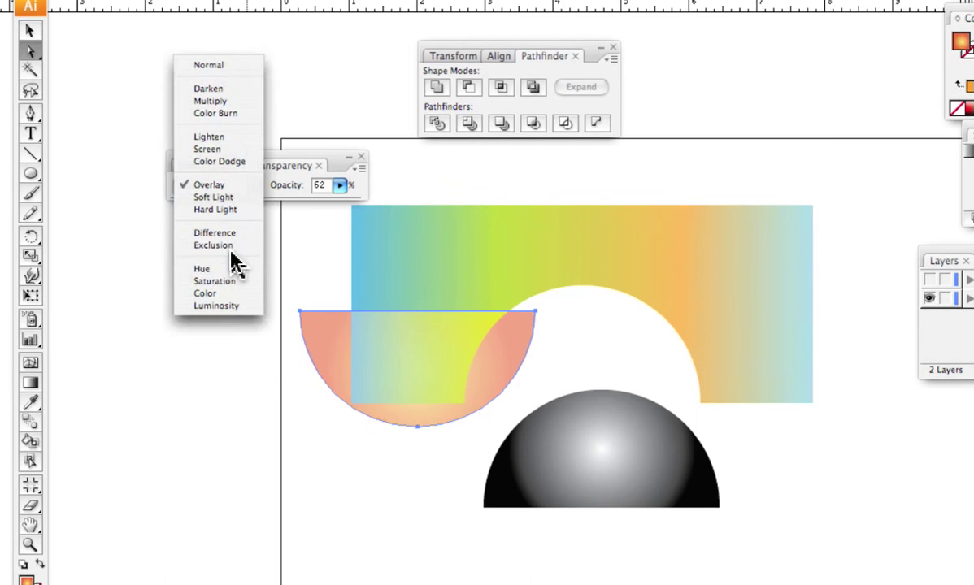
click(235, 263)
click(254, 186)
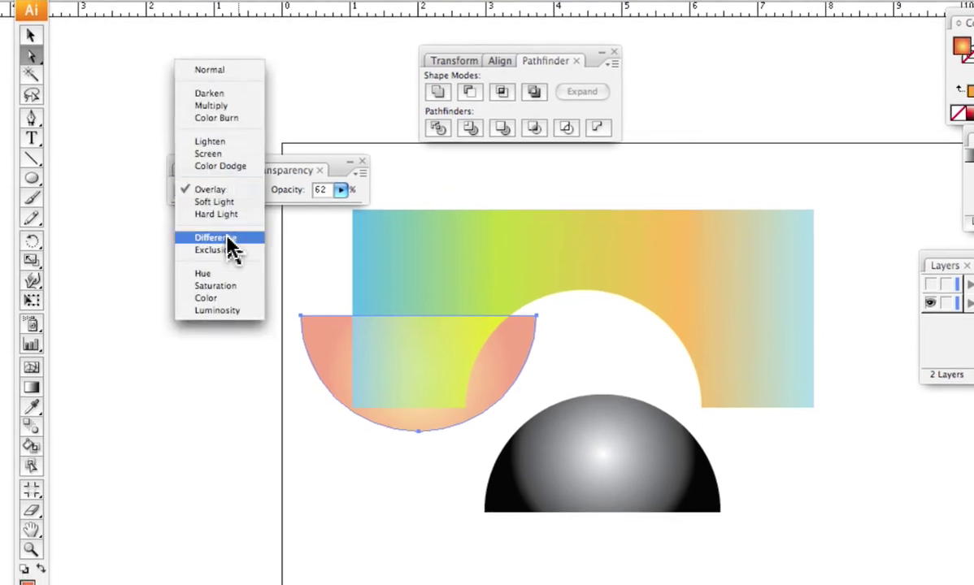
click(229, 240)
click(250, 201)
click(232, 244)
click(254, 190)
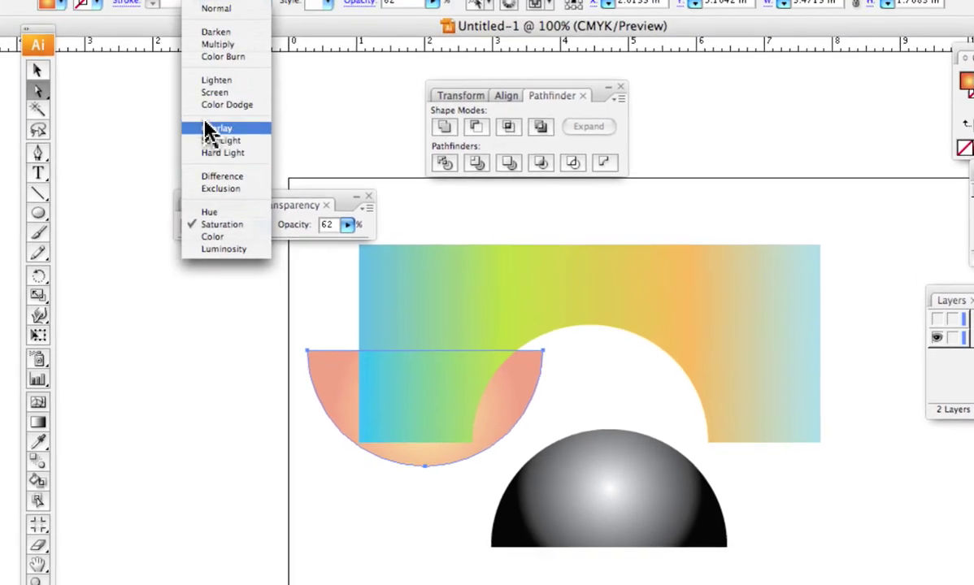
click(204, 21)
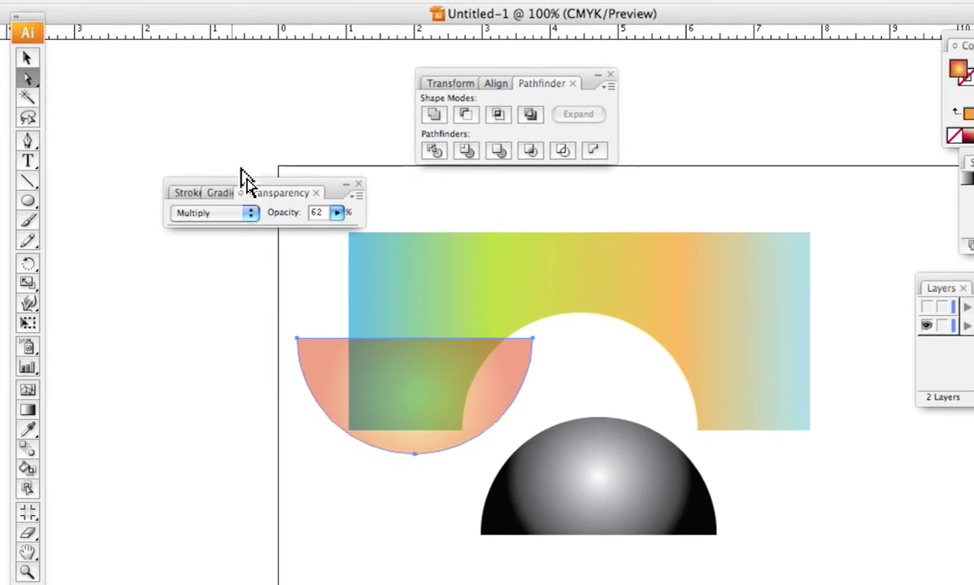